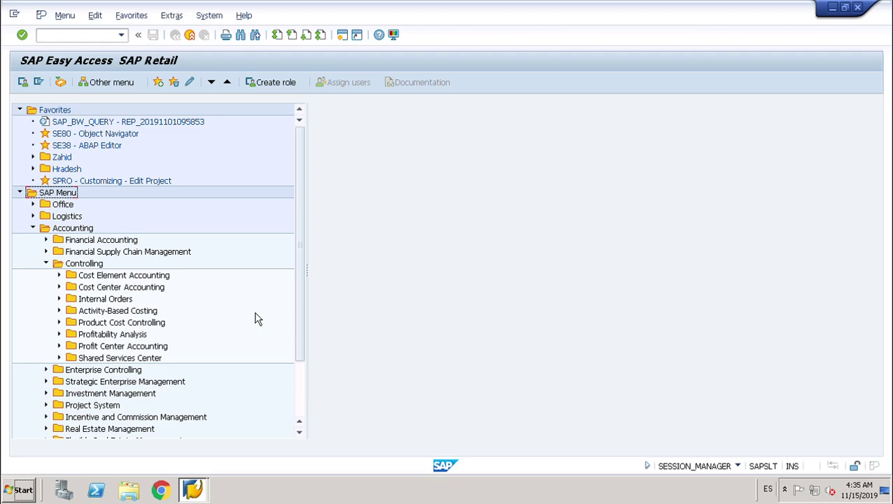
# Expand Product Cost Controlling, Product Cost Planning and Reference and Simulation Costing to list CKUC, KKE1, KKE2, KKE3 and KKEB.
pyautogui.click(59, 321)
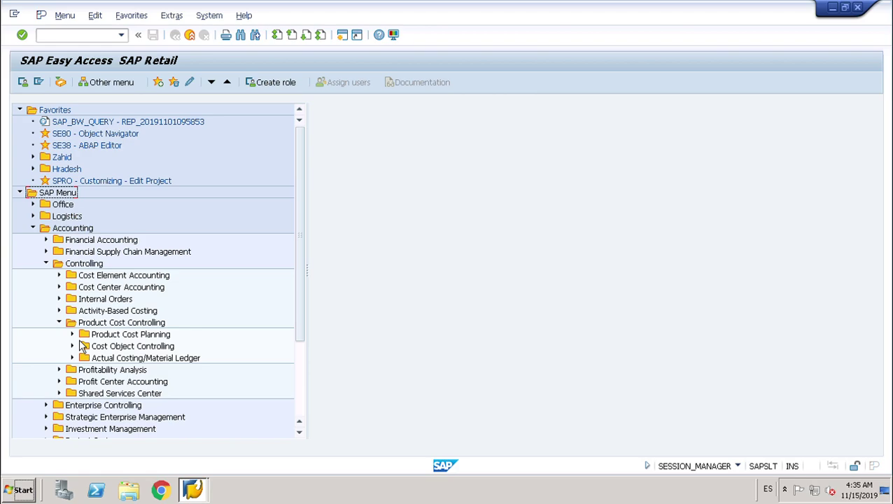
pyautogui.doubleClick(79, 340)
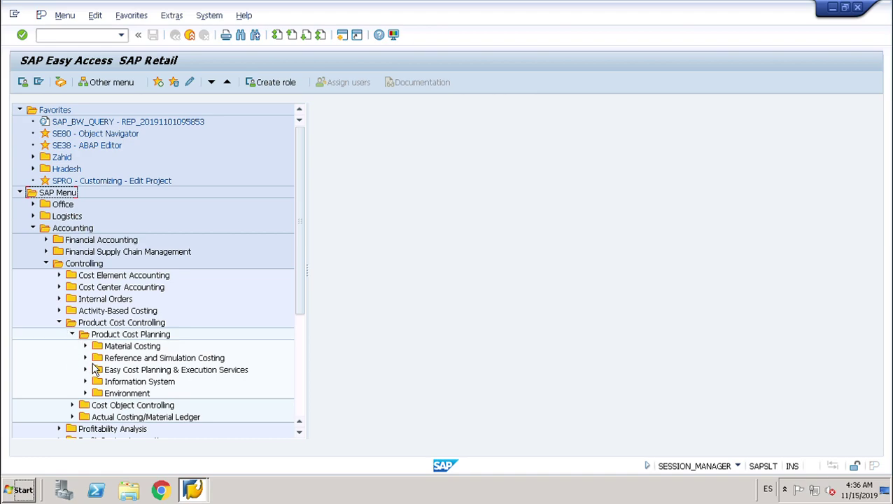
pyautogui.doubleClick(93, 361)
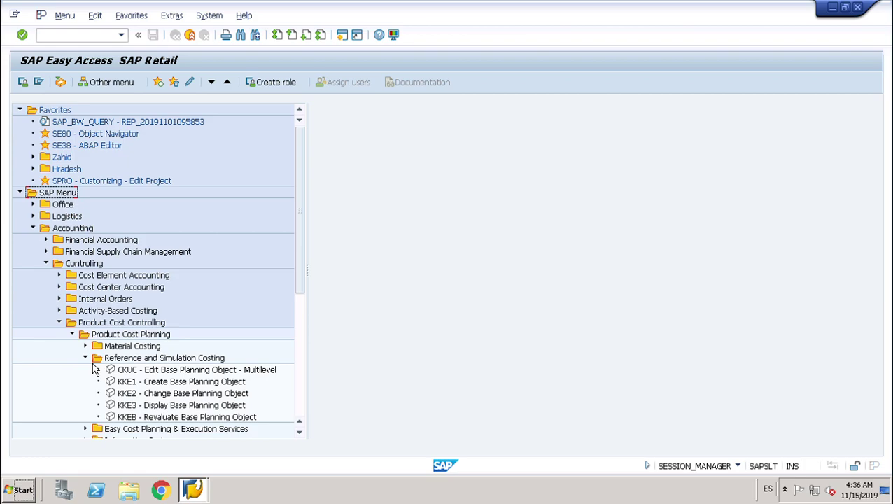
# Start KKE1 in controlling area 1000 for base planning object BASE1 and reach its master data.
pyautogui.doubleClick(229, 388)
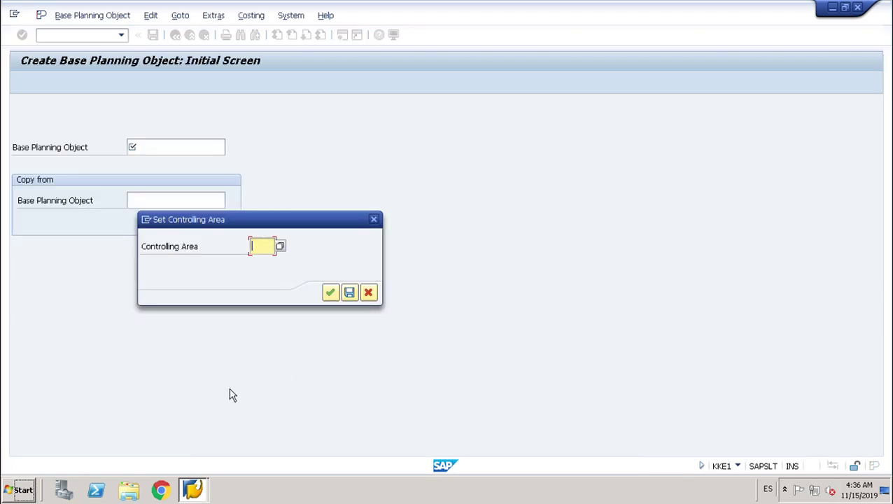
pyautogui.write('1000')
pyautogui.press('Return')
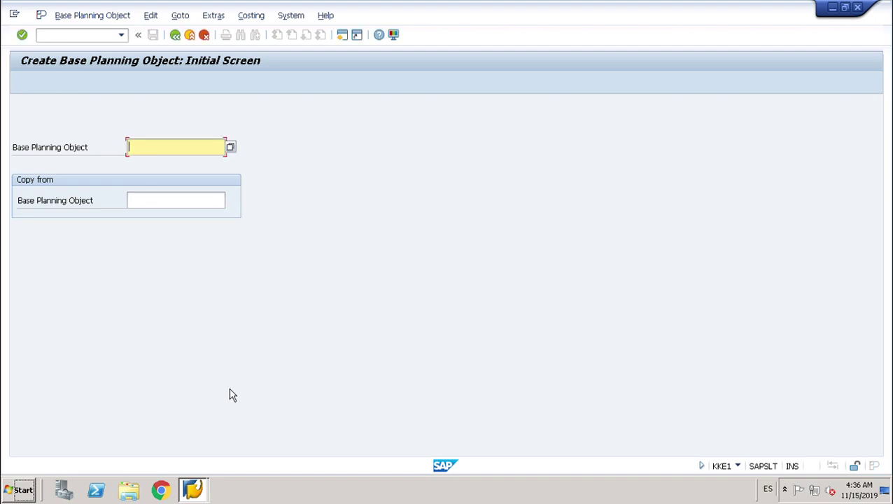
pyautogui.write('base')
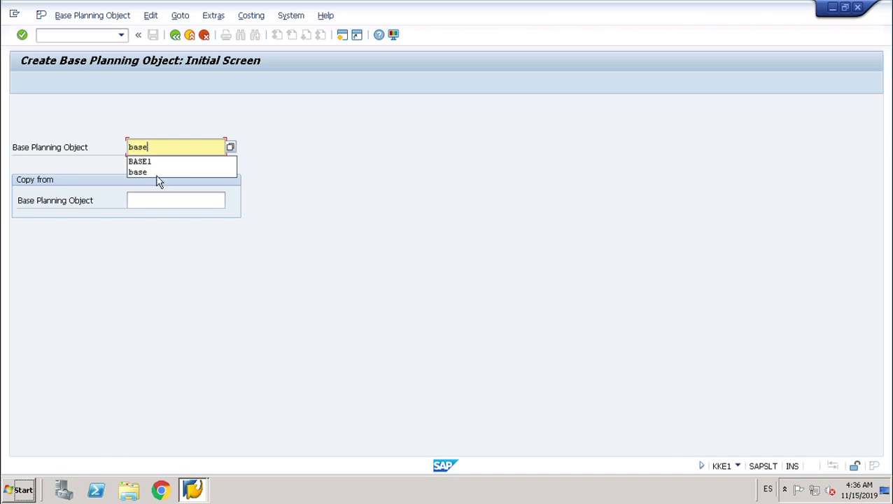
pyautogui.click(172, 167)
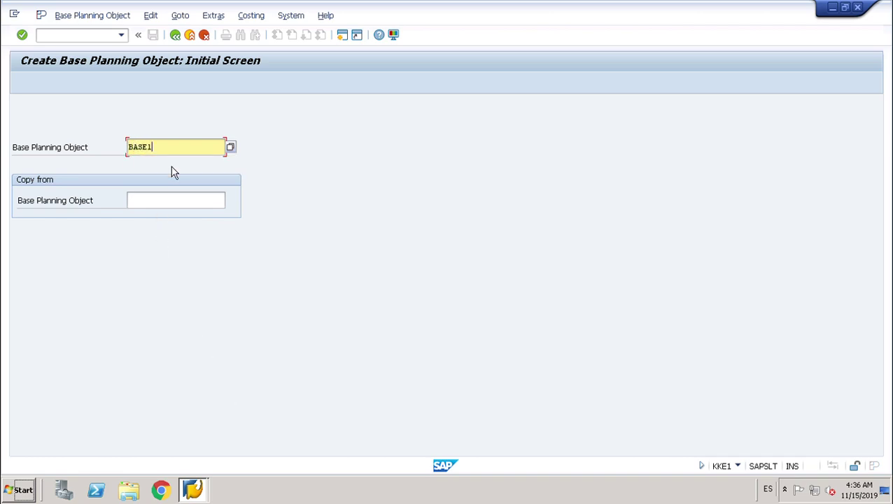
pyautogui.press('Return')
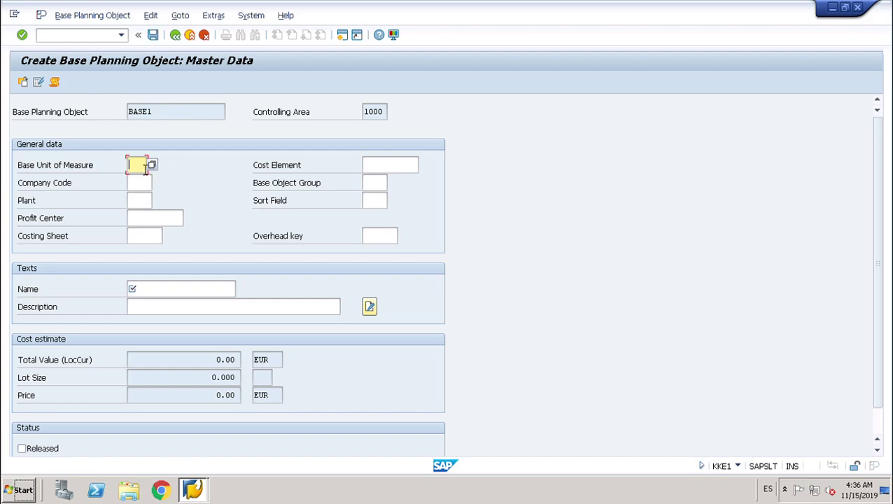
# Enter unit pc, cost element 892000, company code 1000 and plant 1000 for BASE1.
pyautogui.write('pc')
pyautogui.click(390, 165)
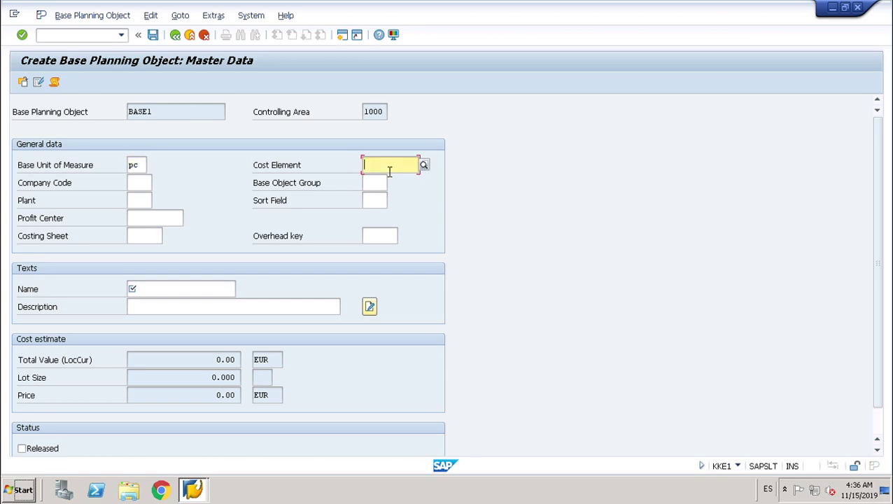
pyautogui.write('892')
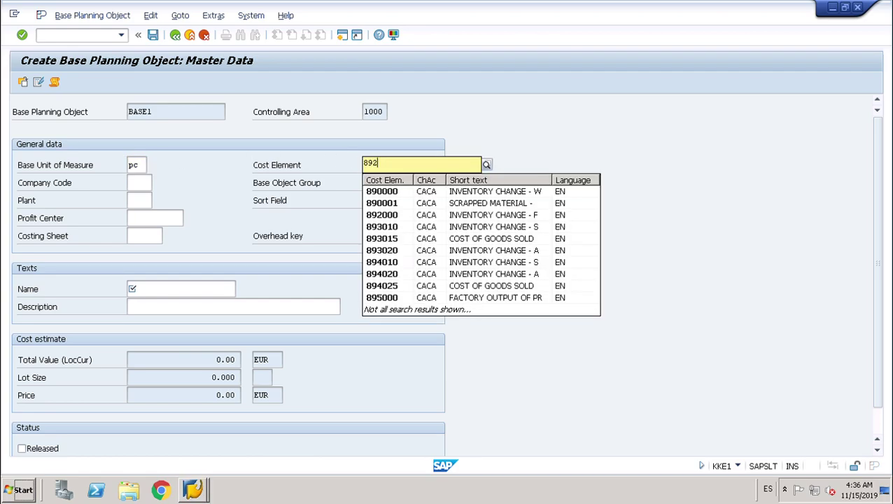
pyautogui.write('000')
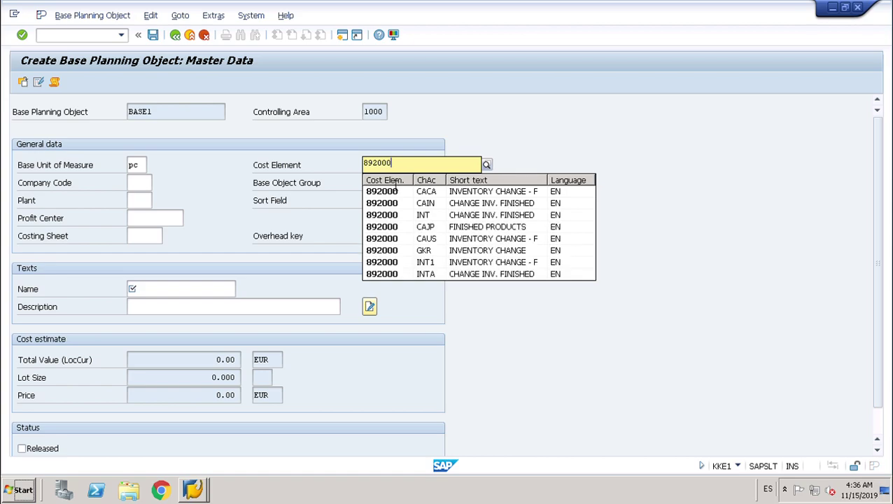
pyautogui.click(397, 202)
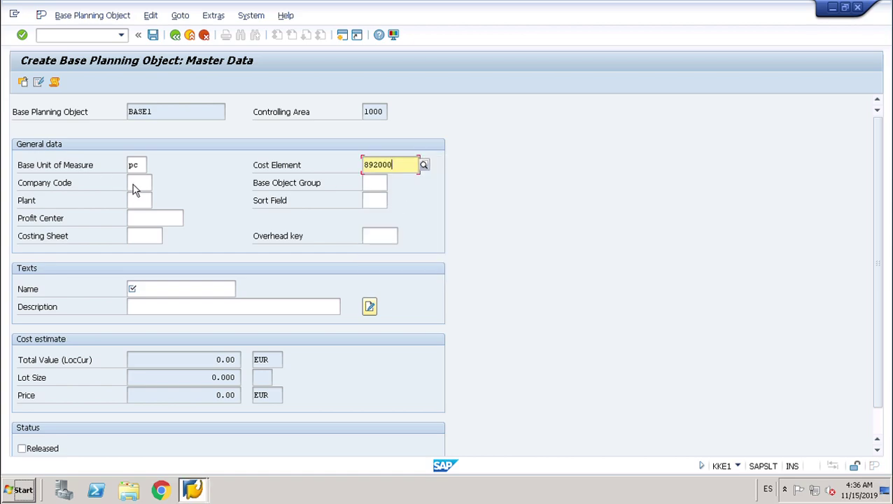
pyautogui.click(144, 183)
pyautogui.write('1000')
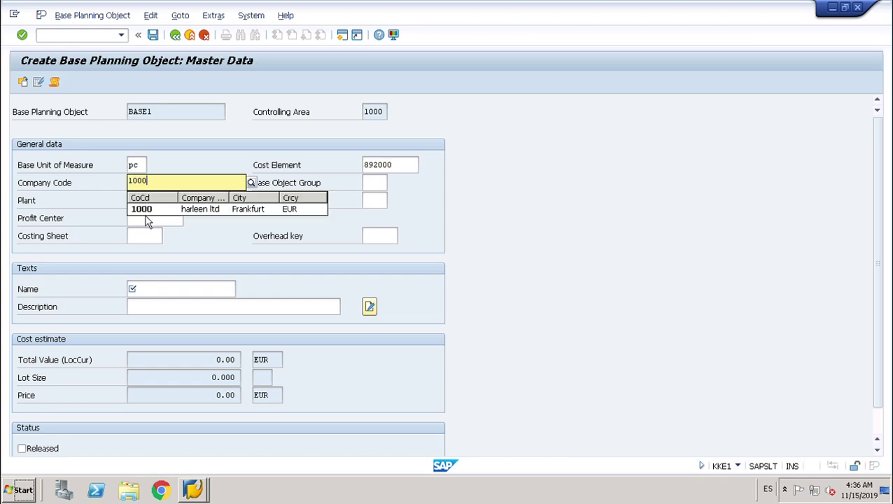
pyautogui.click(146, 202)
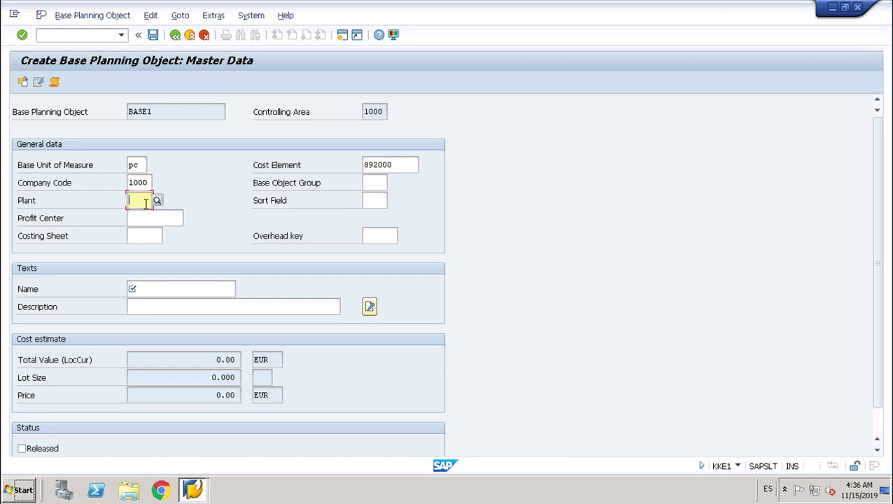
pyautogui.write('1000')
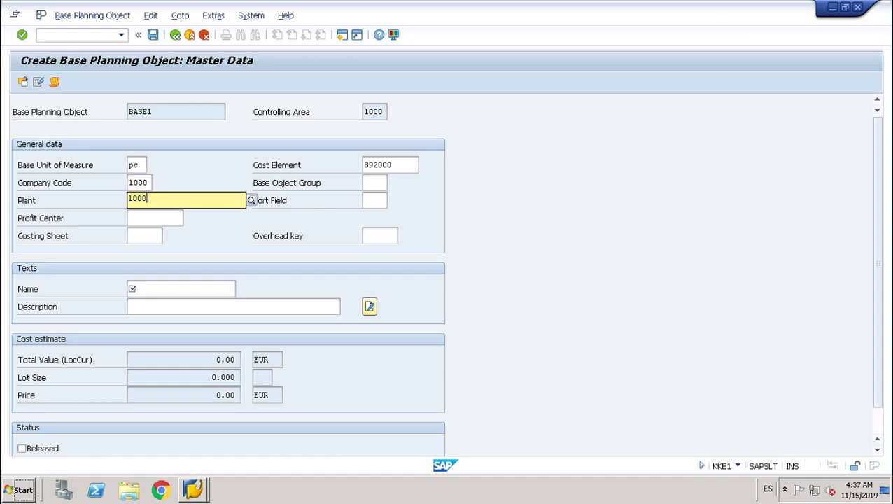
pyautogui.click(150, 228)
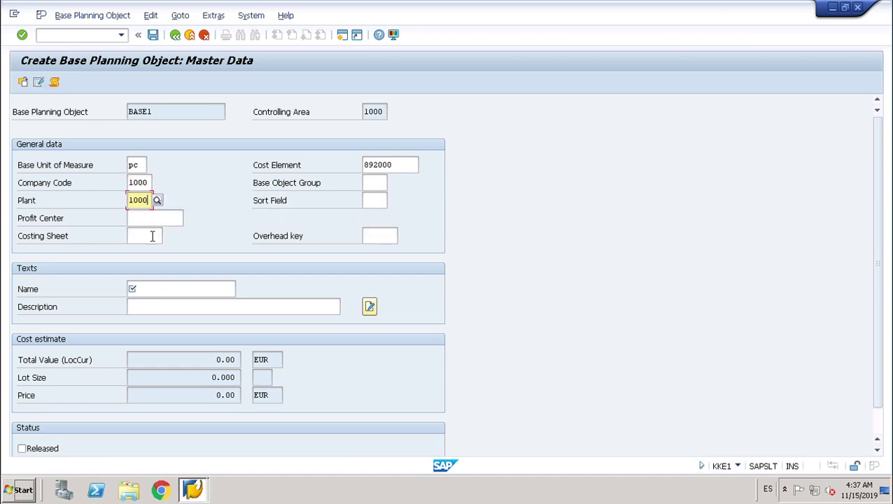
# Pick costing sheet COGS from the lookup and set the name to 'product 2'.
pyautogui.click(140, 240)
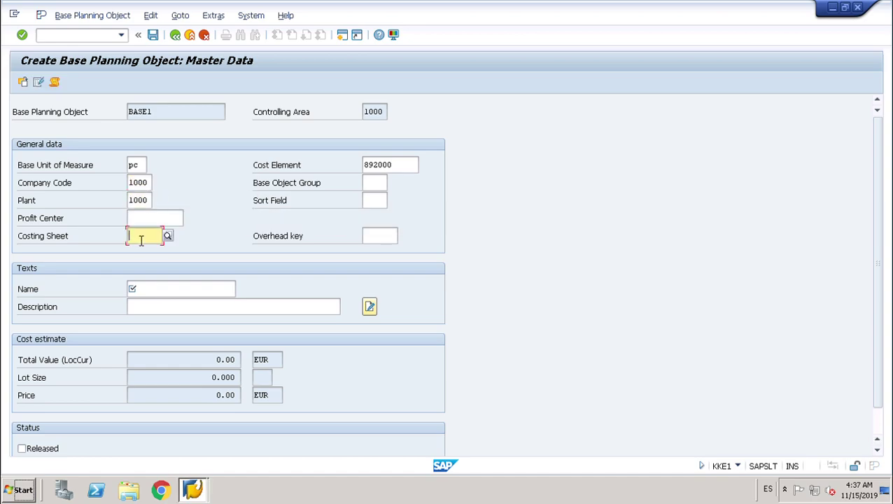
pyautogui.click(172, 242)
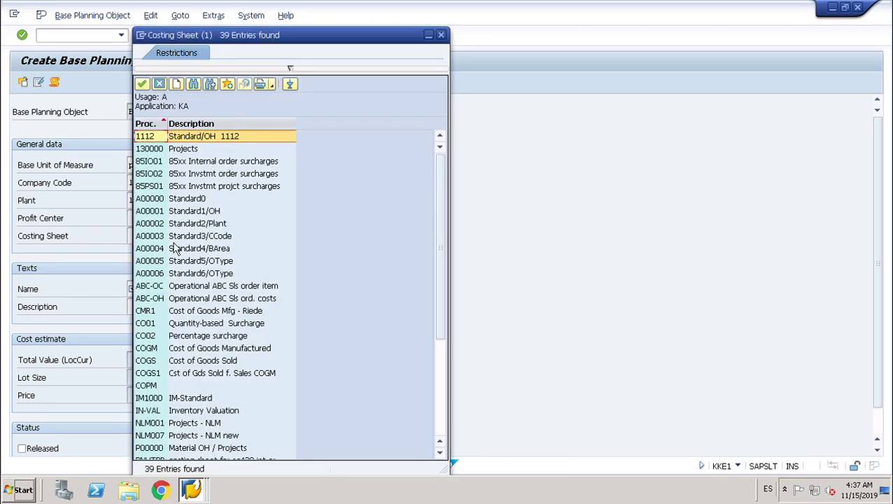
pyautogui.doubleClick(210, 361)
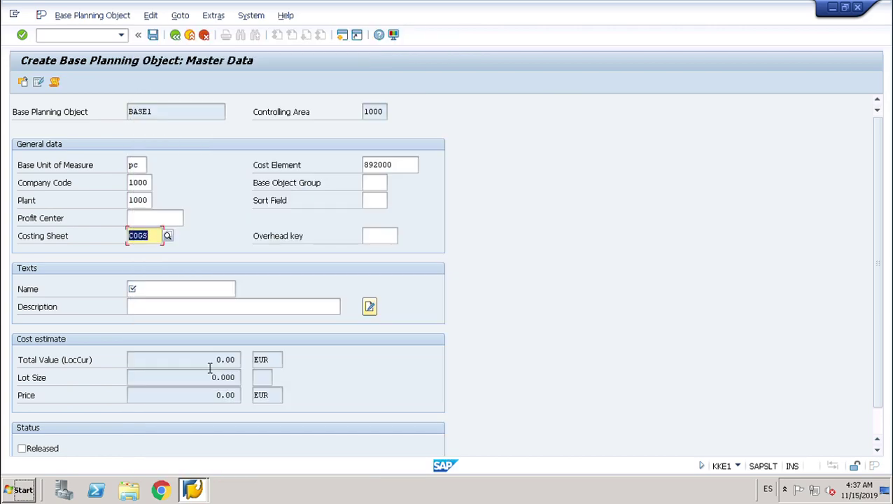
pyautogui.click(170, 297)
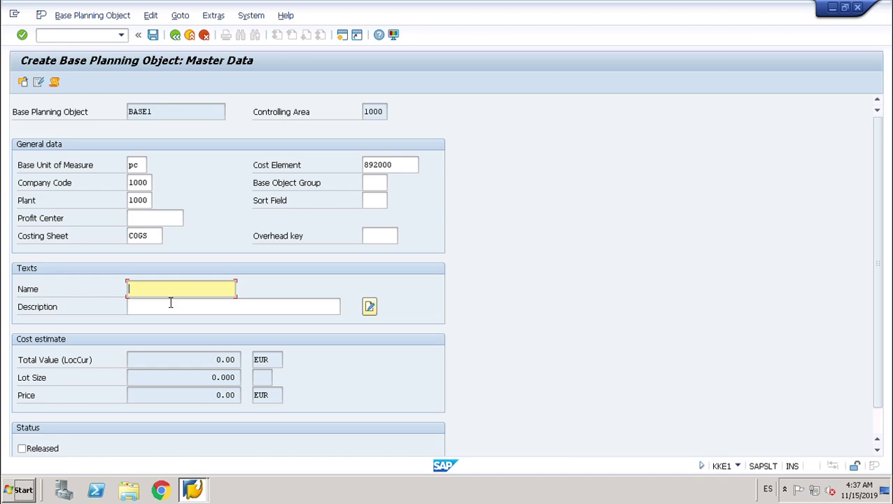
pyautogui.write('pr')
pyautogui.press('Down')
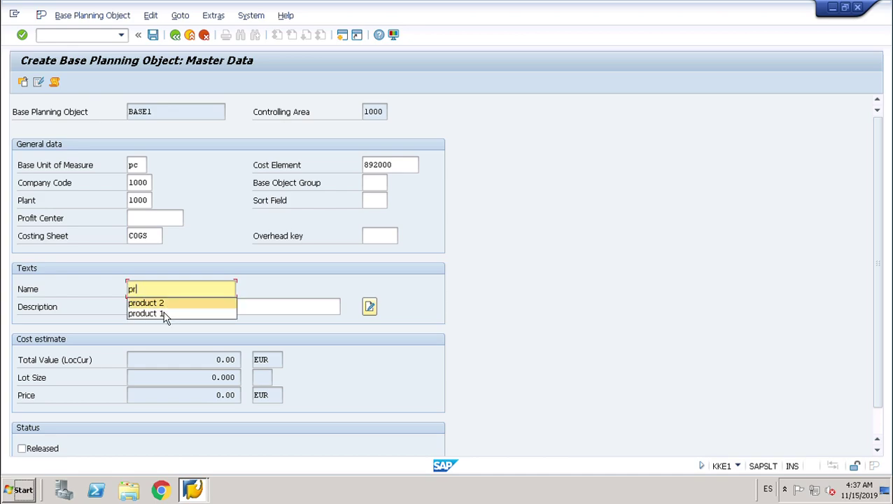
pyautogui.press('Return')
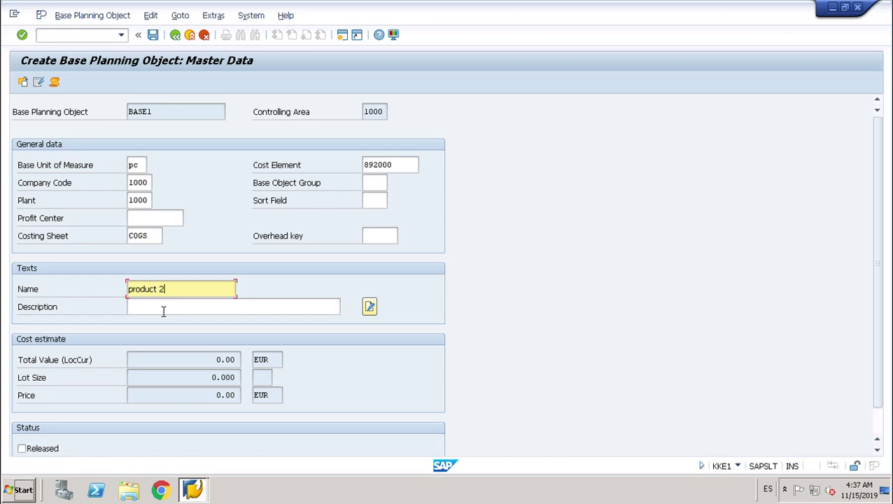
# Create BASE1's cost estimate with costing variant PG and lot size 100.
pyautogui.press('Return')
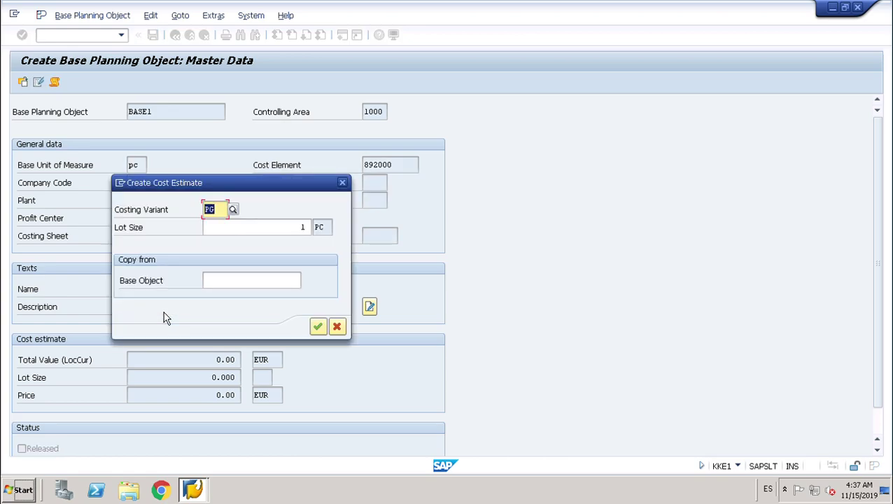
pyautogui.press('F4')
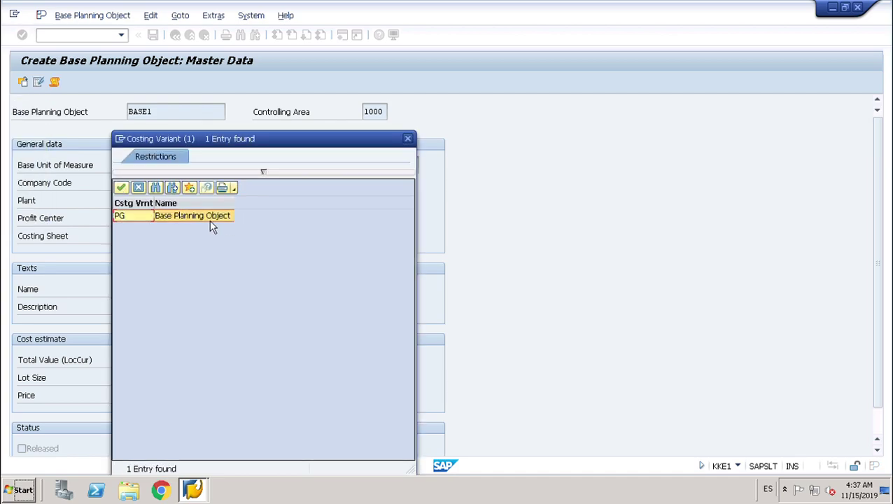
pyautogui.click(210, 220)
pyautogui.doubleClick(211, 221)
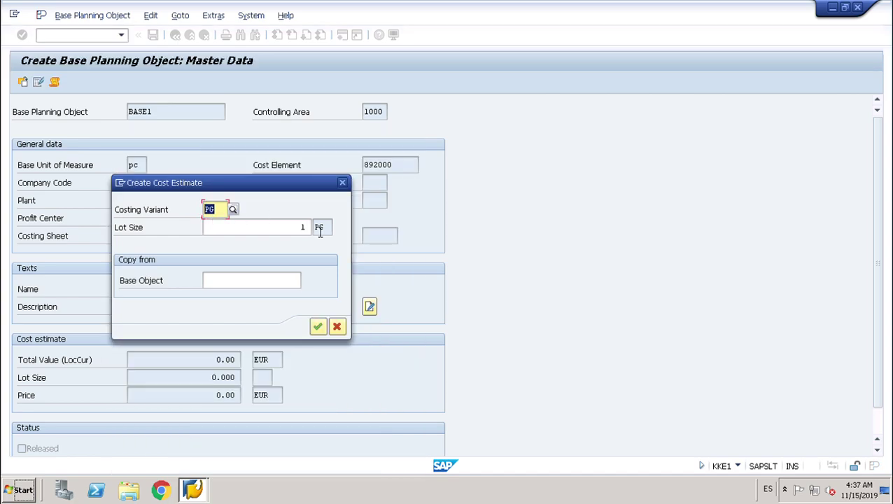
pyautogui.click(311, 230)
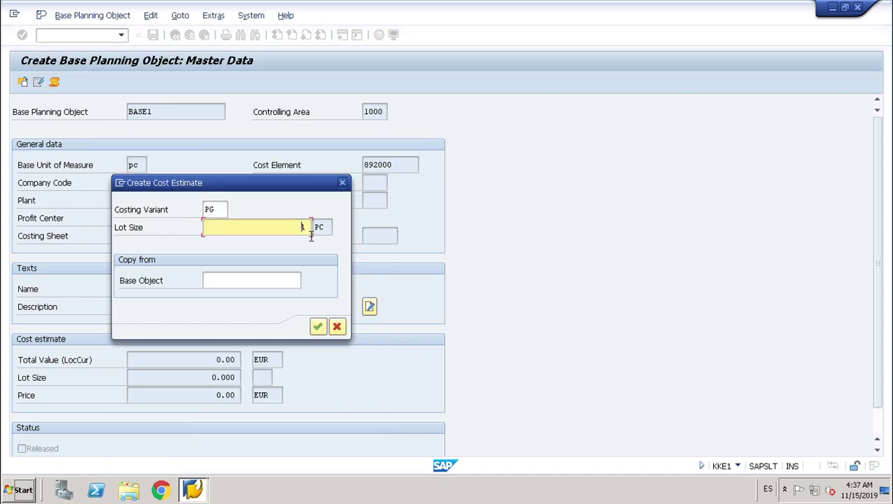
pyautogui.write('00')
pyautogui.click(320, 330)
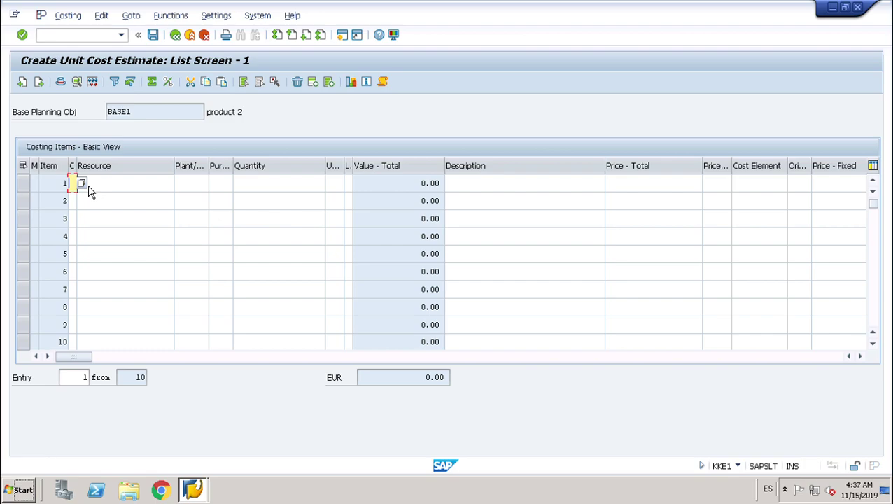
# Make item 1 a material item: P-100, plant 1000, quantity 100.
pyautogui.press('F4')
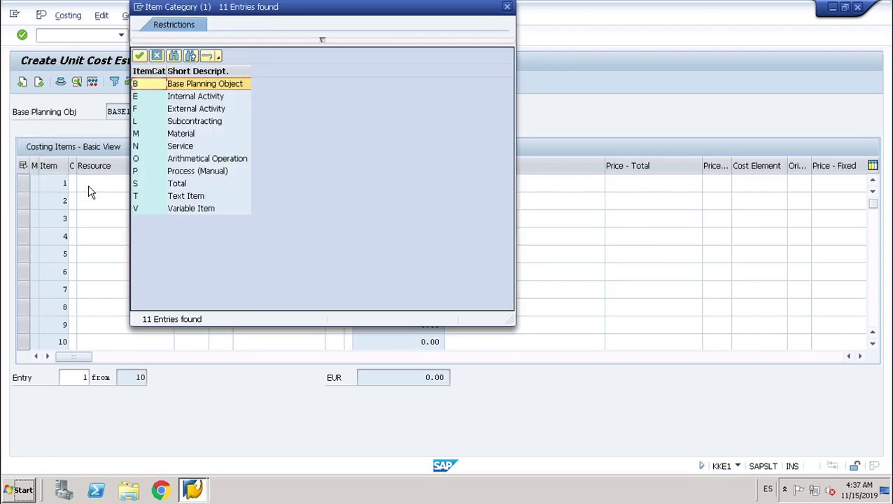
pyautogui.doubleClick(197, 138)
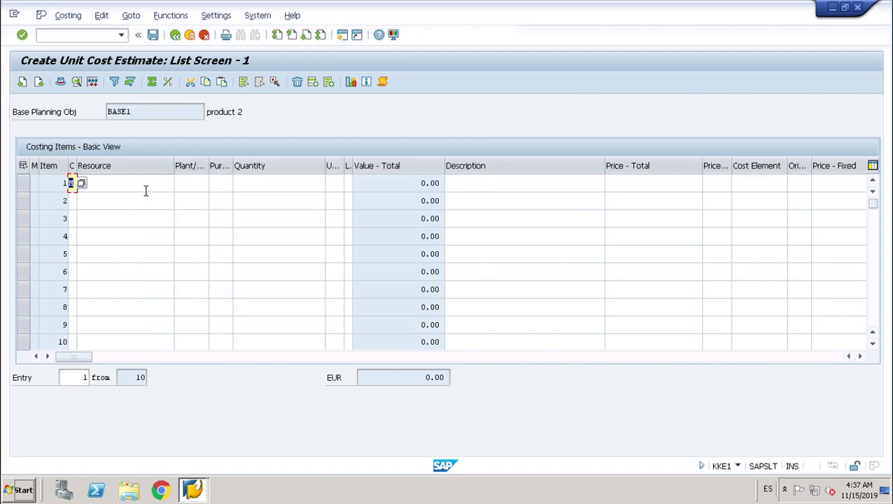
pyautogui.click(146, 189)
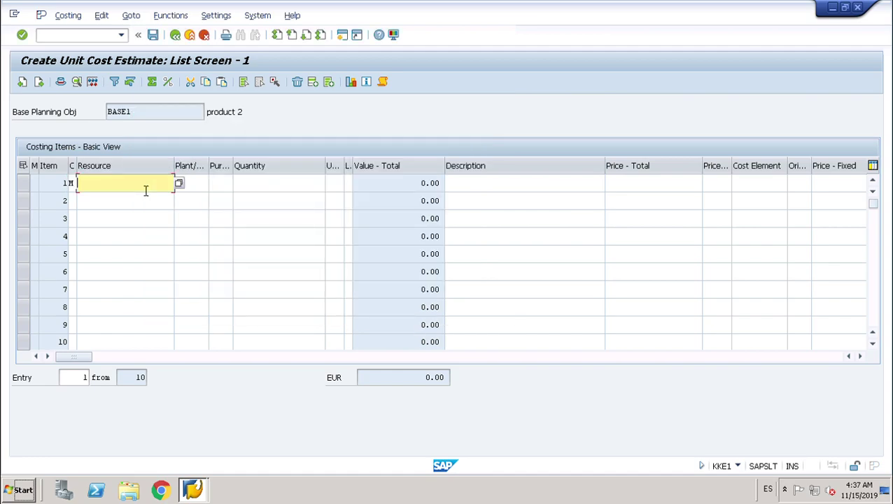
pyautogui.write('p')
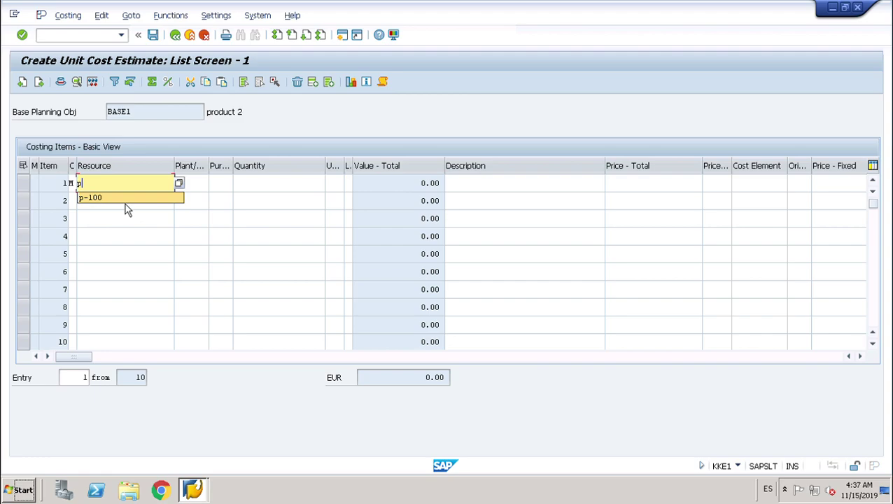
pyautogui.click(124, 199)
pyautogui.click(296, 194)
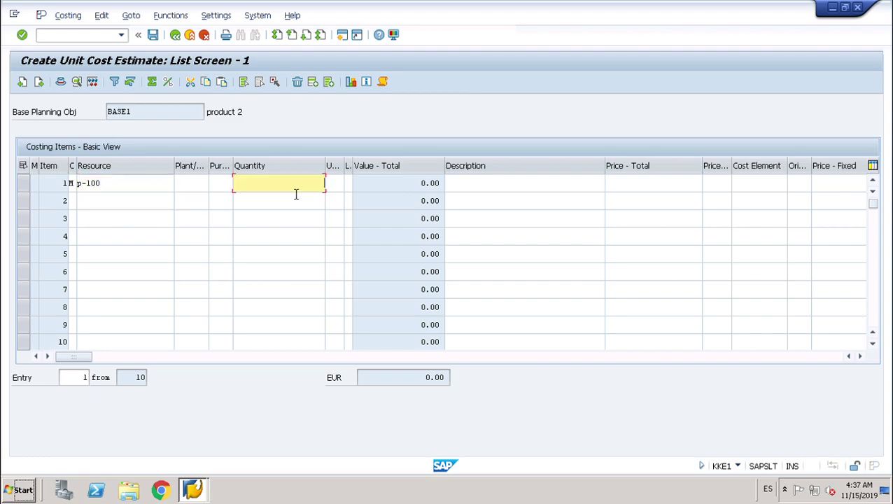
pyautogui.click(197, 188)
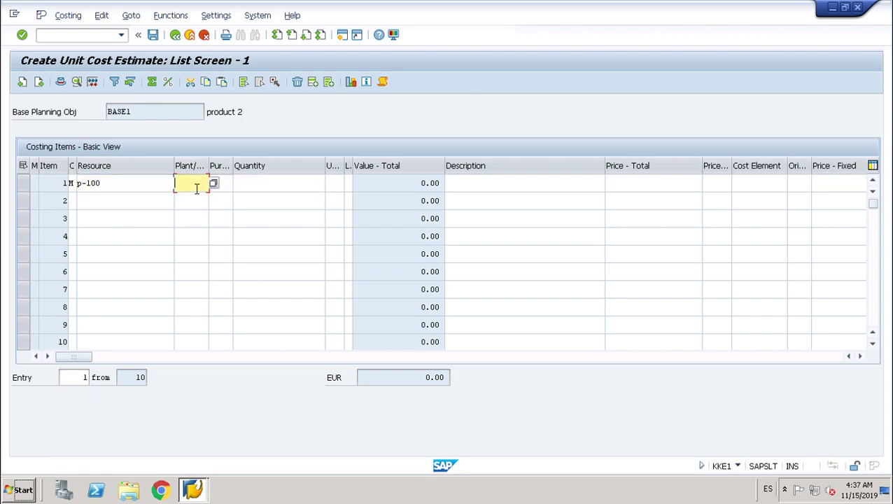
pyautogui.write('1000')
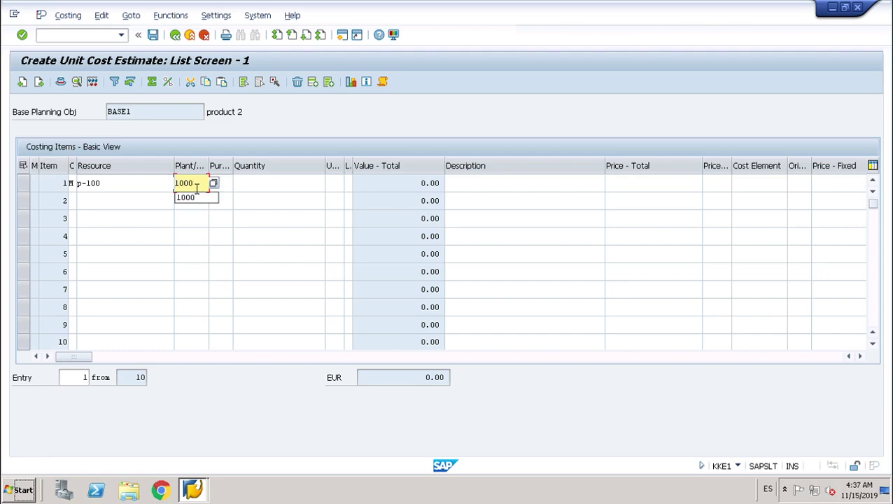
pyautogui.click(296, 189)
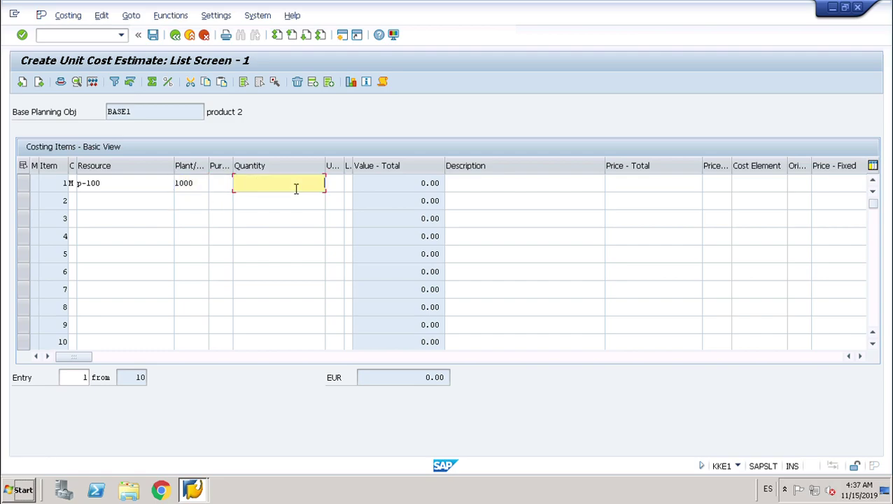
pyautogui.write('100')
# Validate item 1 (total 70,662.00 EUR) and start Explode Material Cost Estimate.
pyautogui.press('Return')
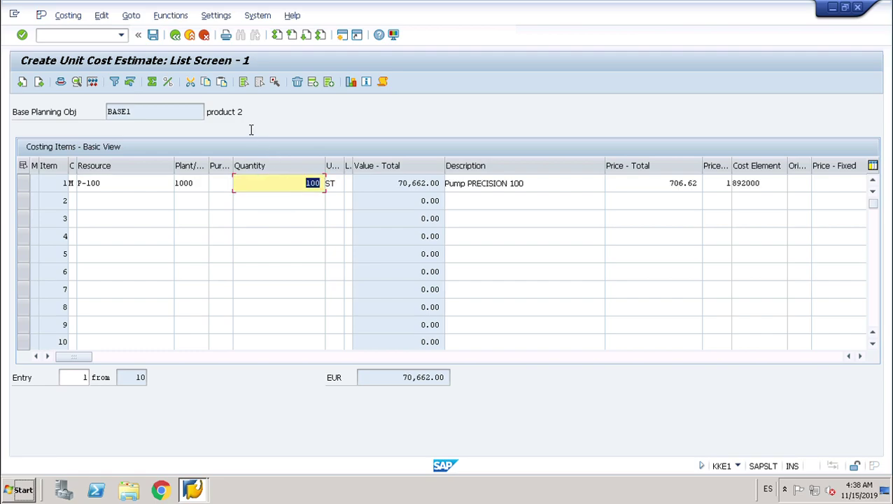
pyautogui.click(172, 15)
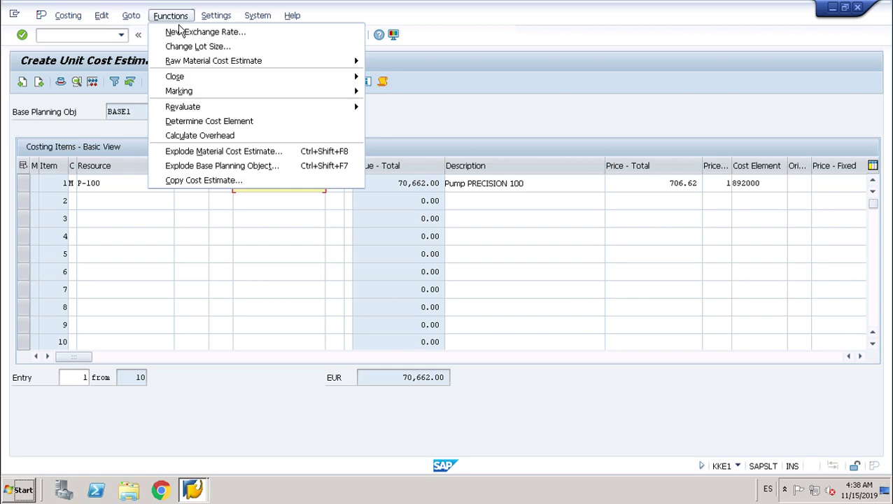
pyautogui.click(272, 158)
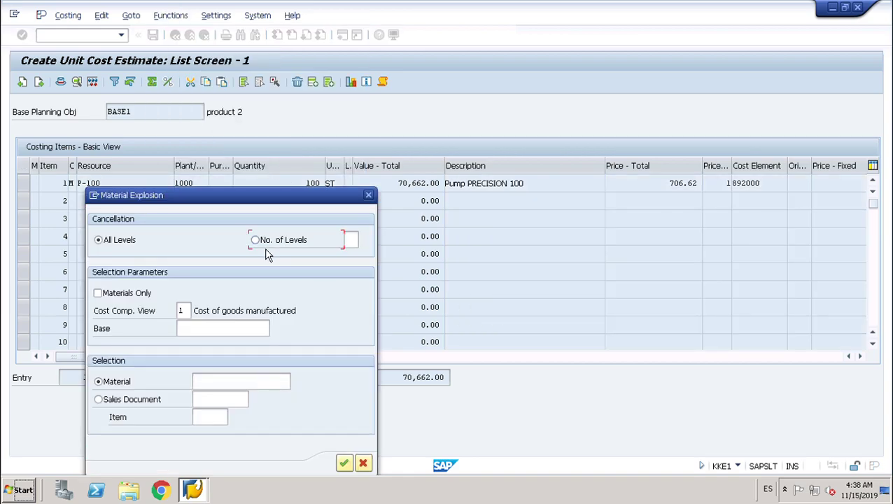
# Limit the material explosion to 1 level.
pyautogui.click(354, 241)
pyautogui.write('1')
pyautogui.press('Return')
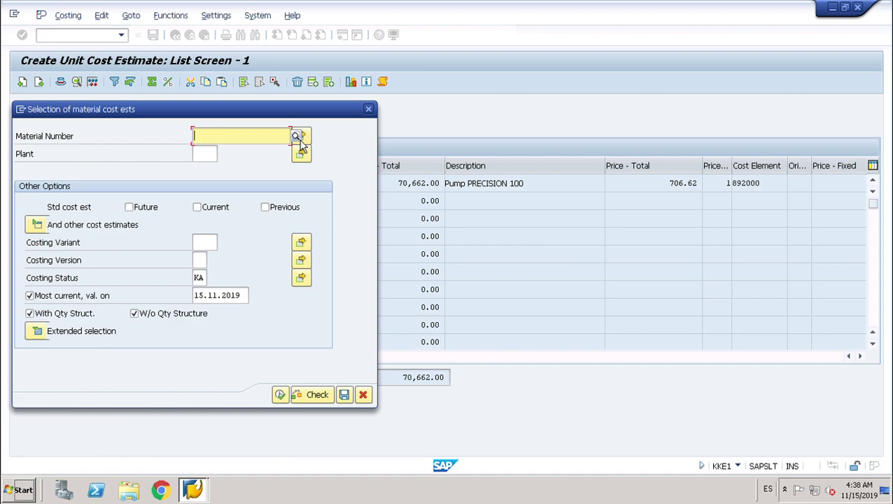
# Select the material cost estimate for material P-100 at plant 1000.
pyautogui.write('p-')
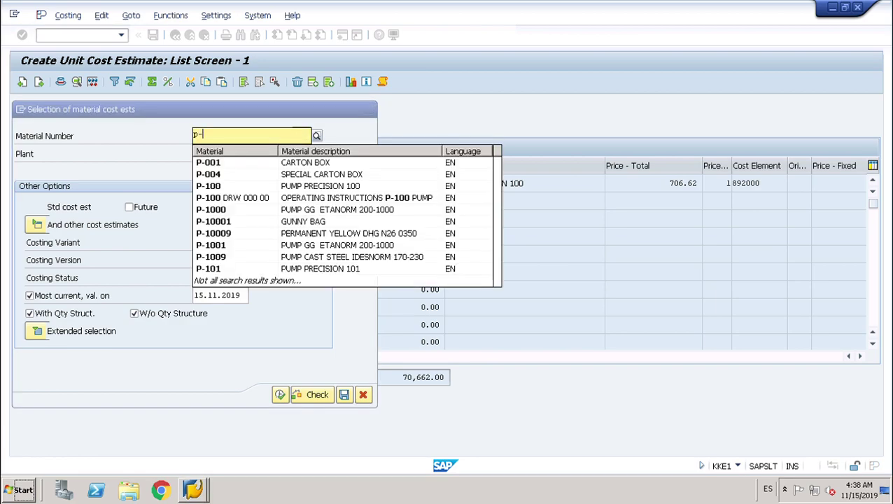
pyautogui.write('100')
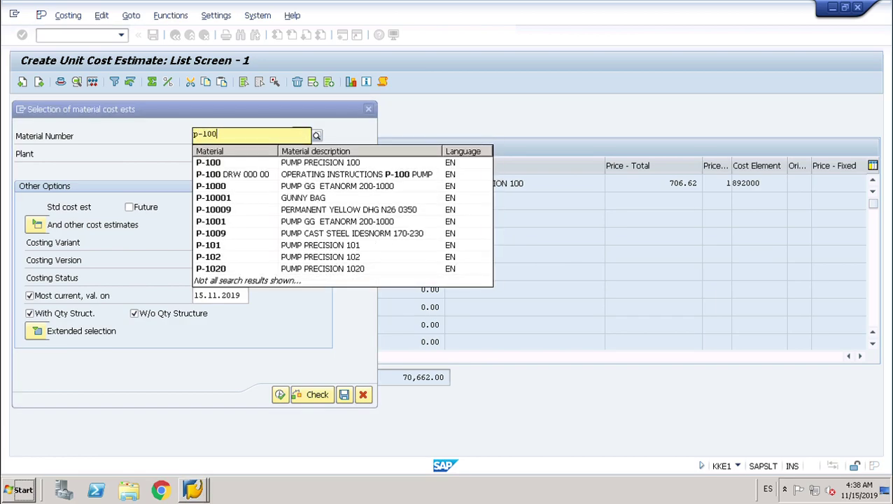
pyautogui.click(320, 168)
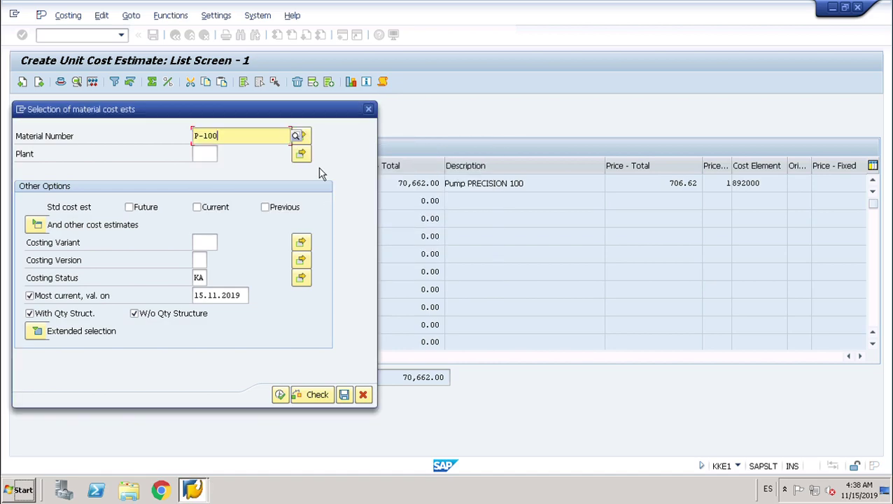
pyautogui.click(210, 156)
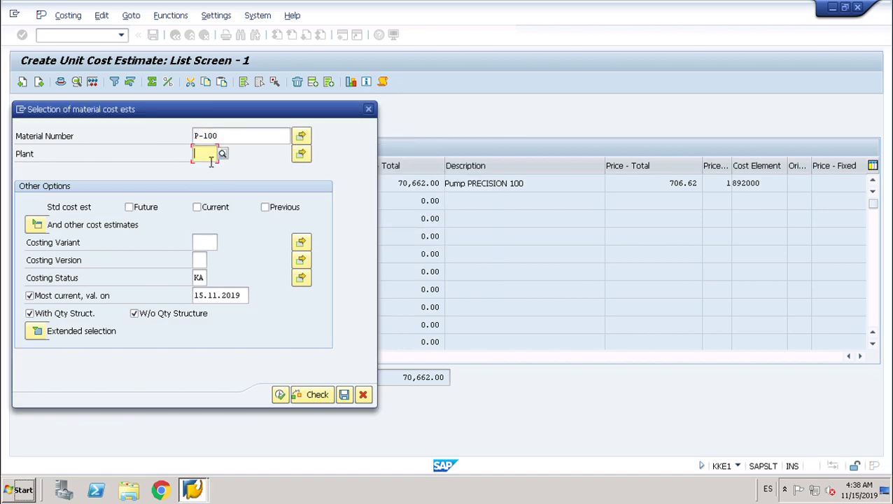
pyautogui.write('1000')
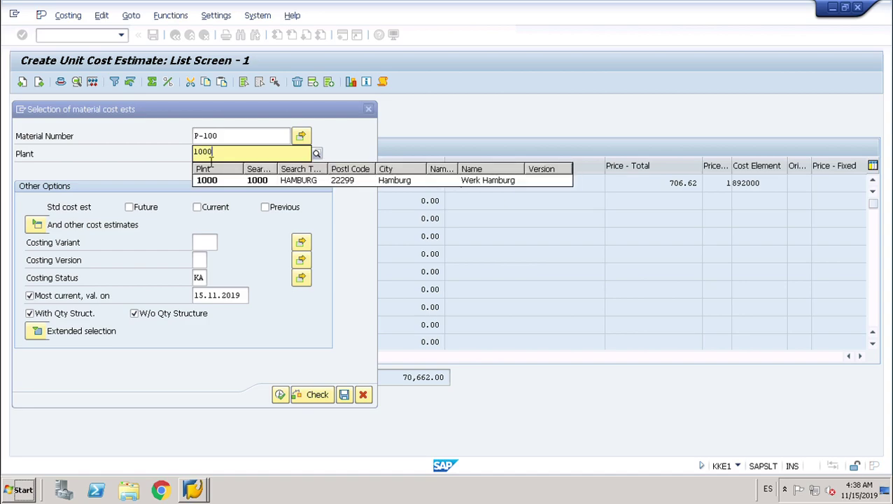
pyautogui.press('Return')
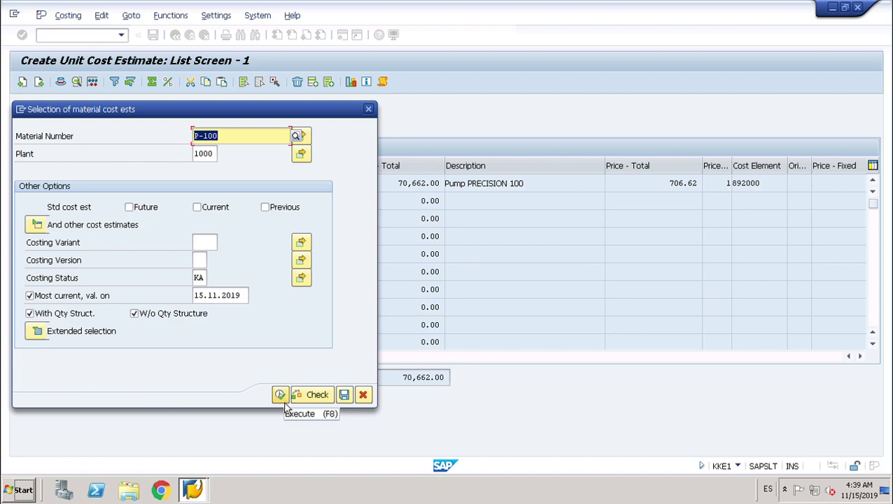
# Execute the search and pick P-100's PPC1 cost estimate, copying its 31 items.
pyautogui.click(282, 397)
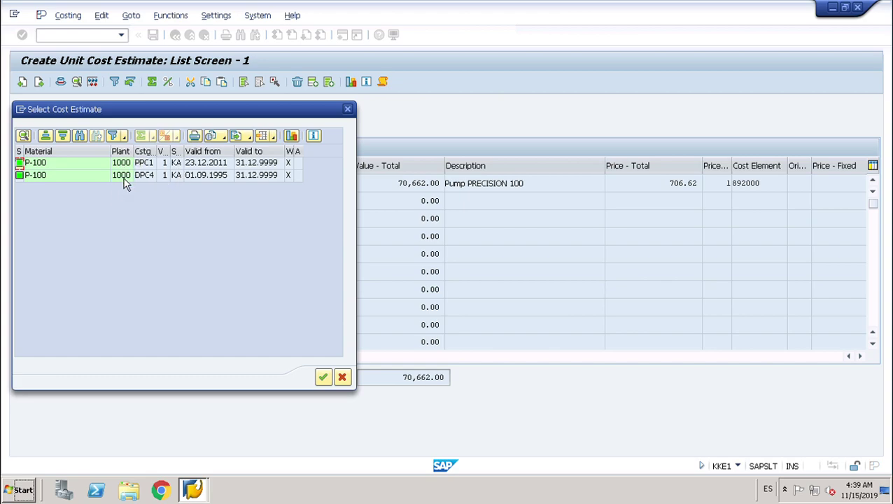
pyautogui.doubleClick(196, 165)
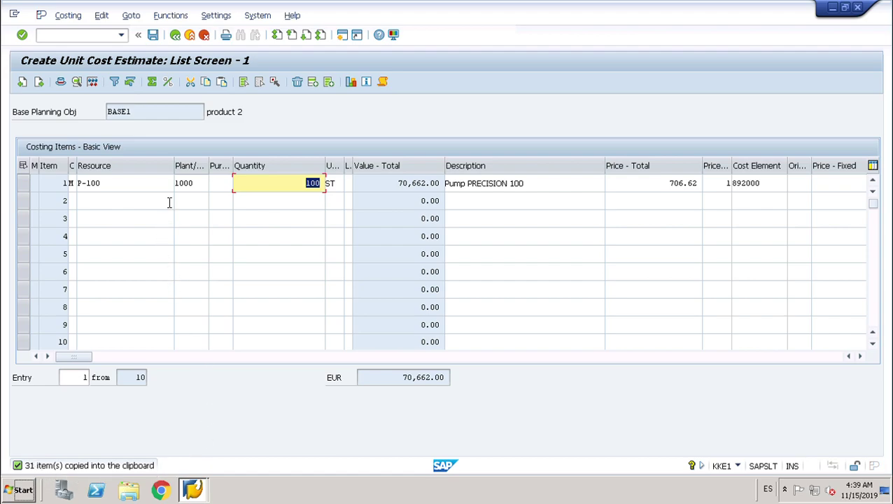
# Paste the 31 copied P-100 components into BASE1's costing items list.
pyautogui.click(231, 91)
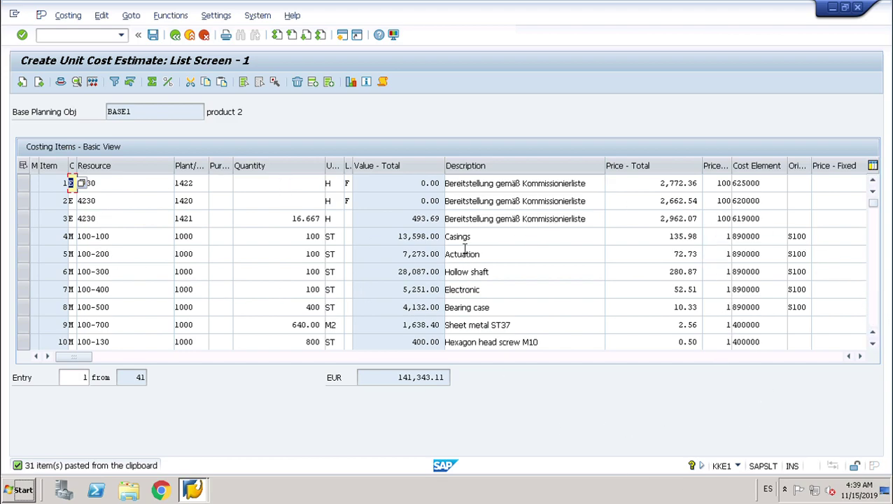
pyautogui.click(275, 183)
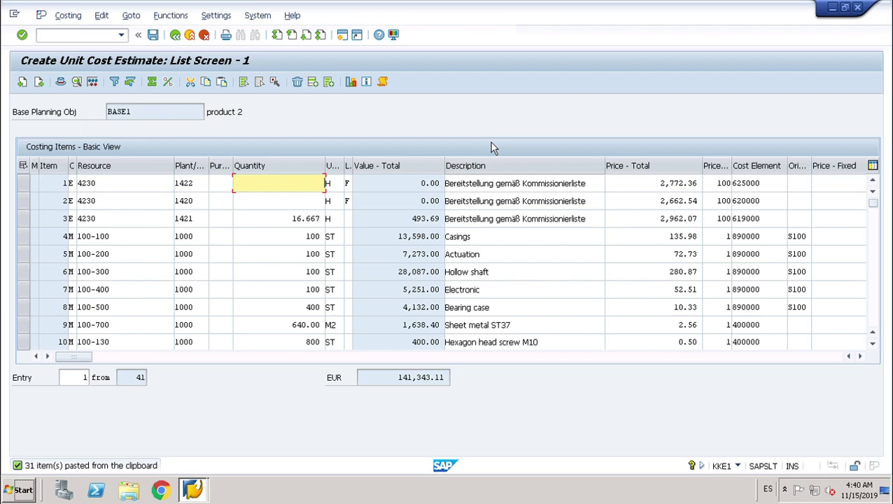
# Go back to BASE1's master data, save BASE1, and return to SAP Easy Access.
pyautogui.click(169, 39)
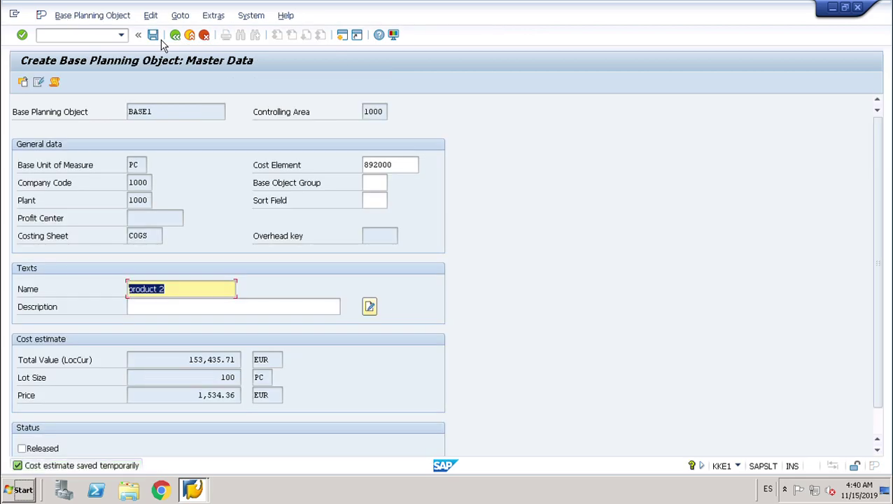
pyautogui.click(154, 36)
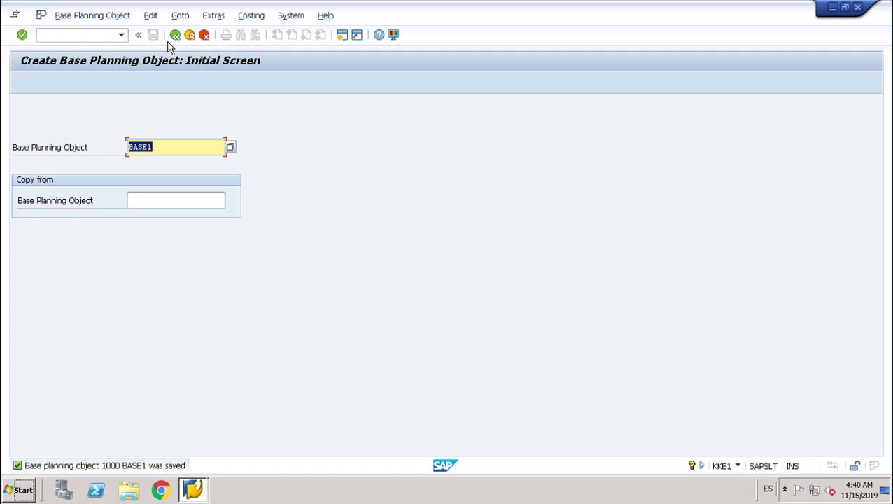
pyautogui.click(188, 38)
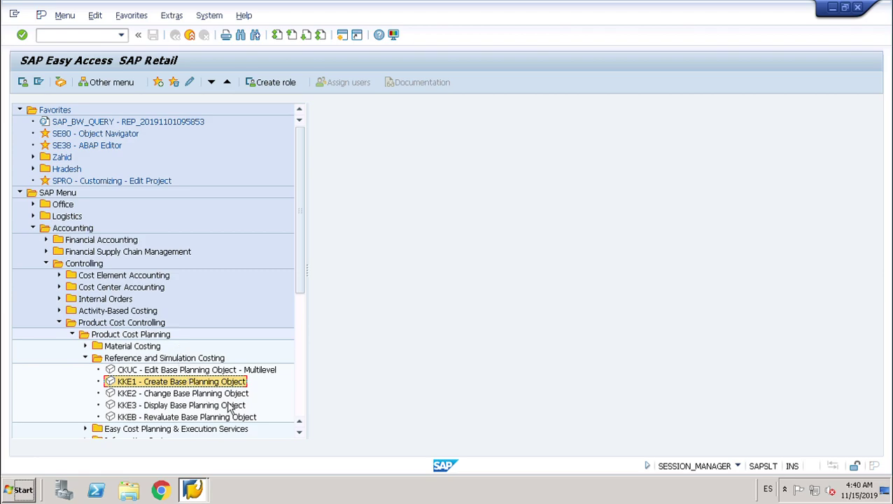
# Launch KKE2 for BASE1 and open its costing item list of 31 items.
pyautogui.press('Down')
pyautogui.press('Return')
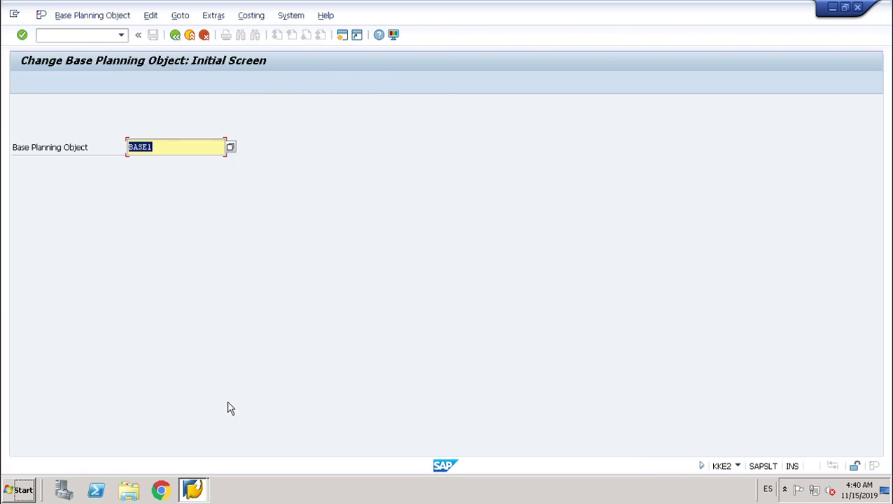
pyautogui.press('Return')
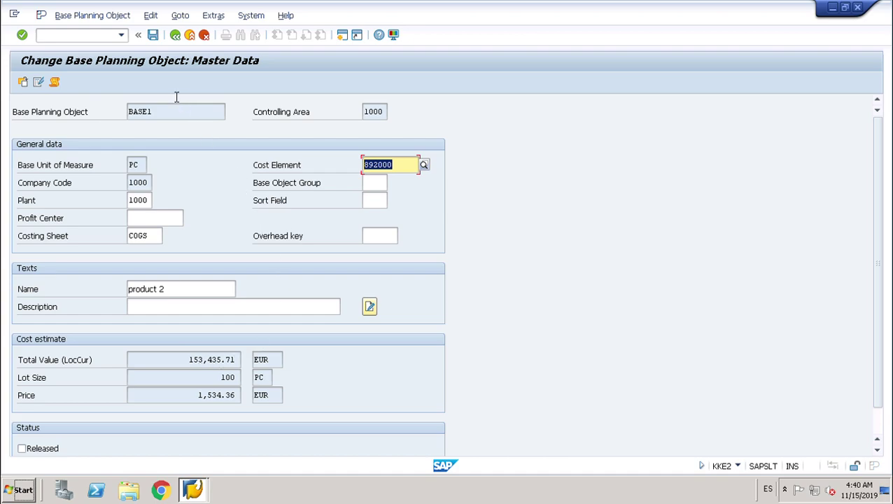
pyautogui.press('Return')
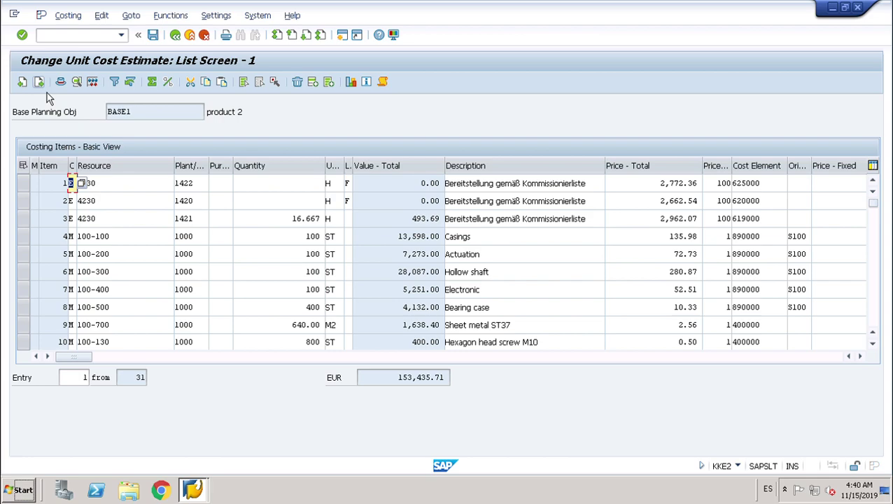
# Insert a blank costing item at the top of BASE1's list and set its category to V (Variable Item).
pyautogui.click(322, 88)
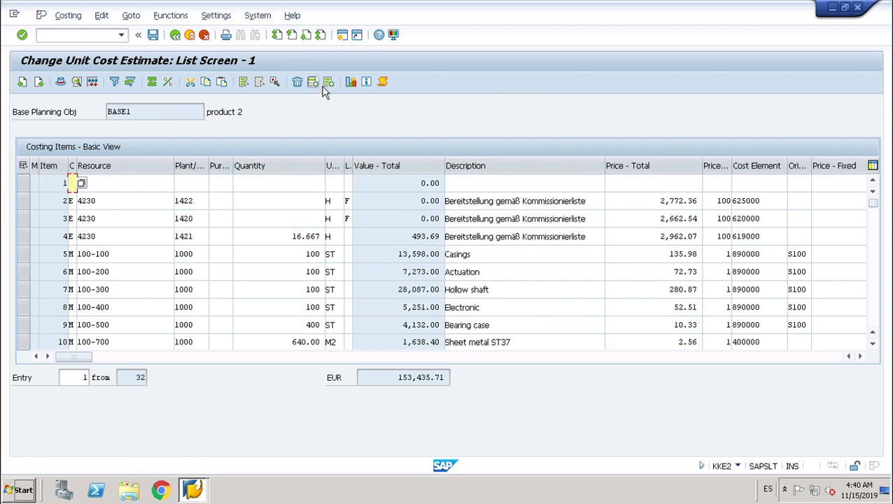
pyautogui.click(82, 184)
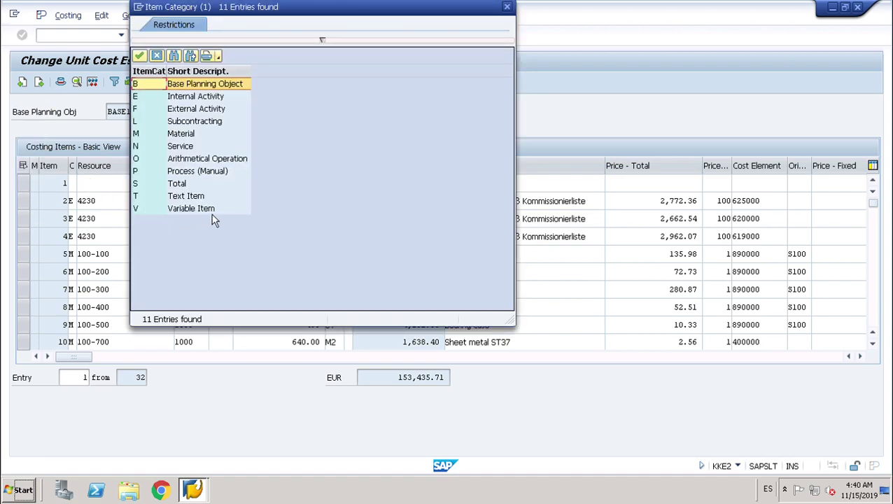
pyautogui.doubleClick(212, 210)
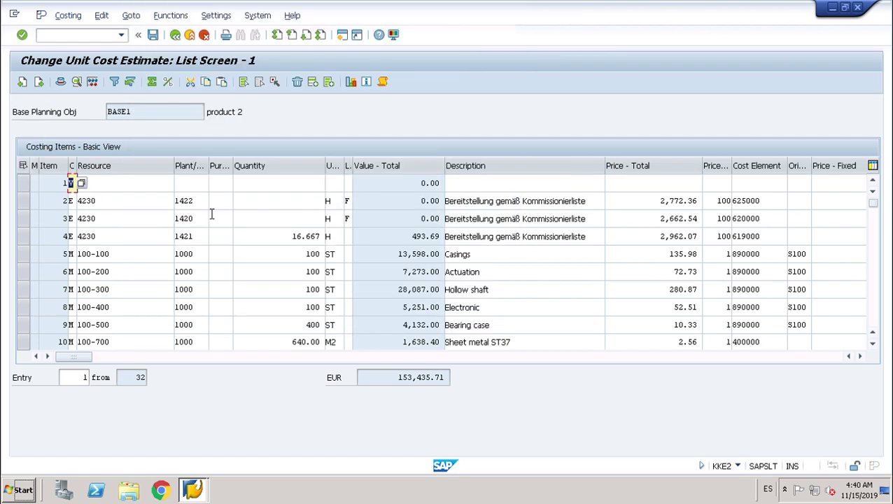
pyautogui.click(81, 182)
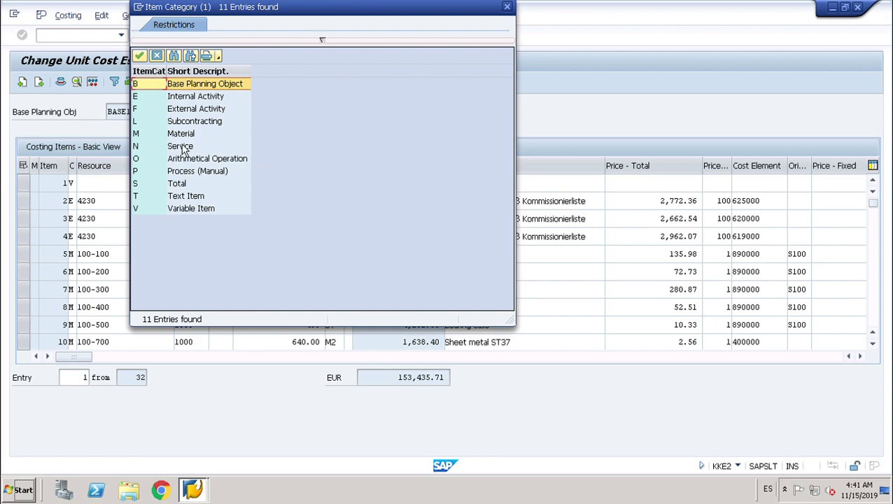
pyautogui.click(508, 8)
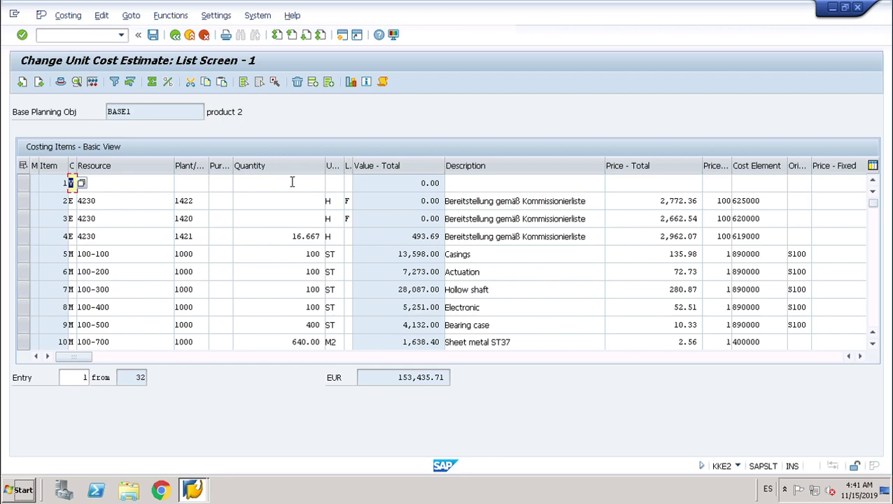
# Fill item 1 with quantity 100, description 'variable', price 20 and price unit 10.
pyautogui.click(300, 184)
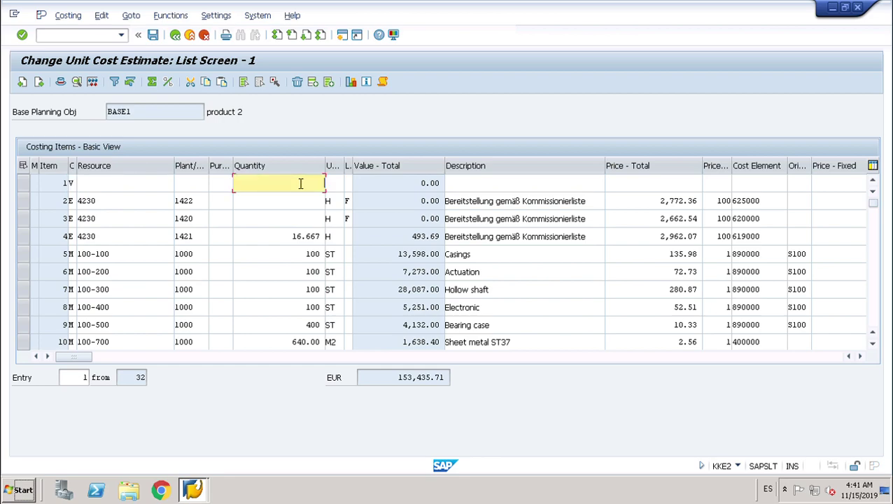
pyautogui.write('100')
pyautogui.click(532, 183)
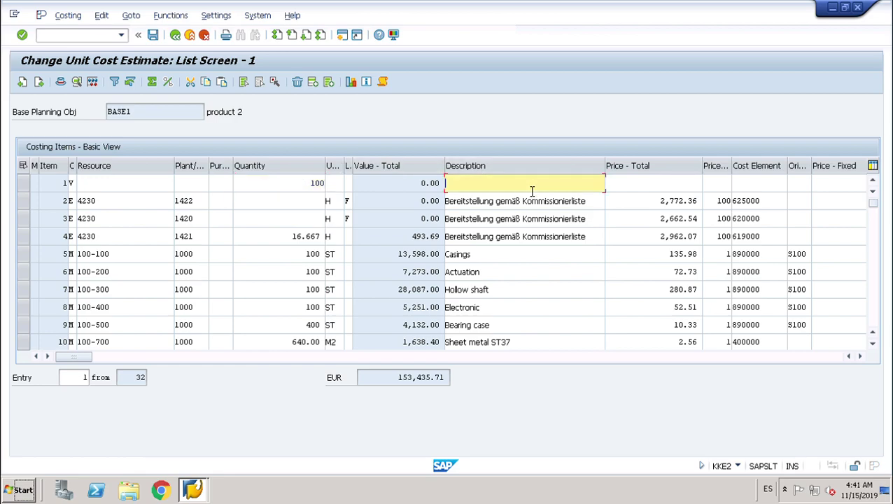
pyautogui.write('variable')
pyautogui.click(693, 183)
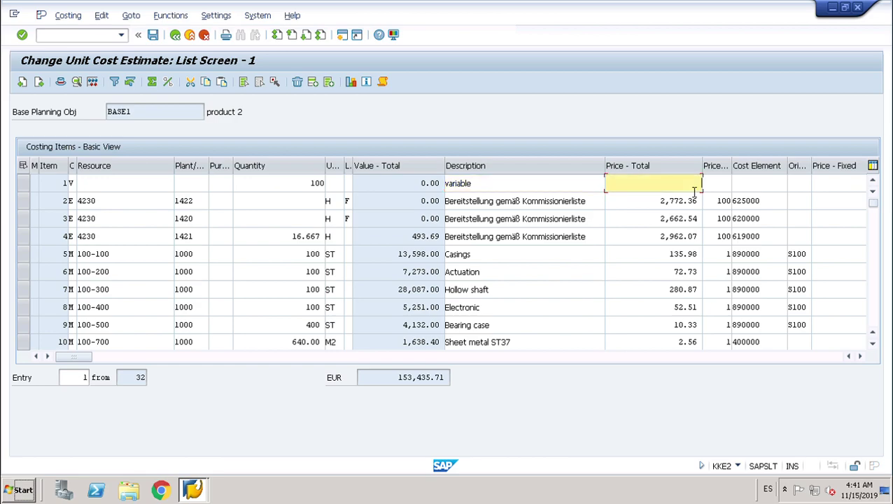
pyautogui.write('20')
pyautogui.click(723, 186)
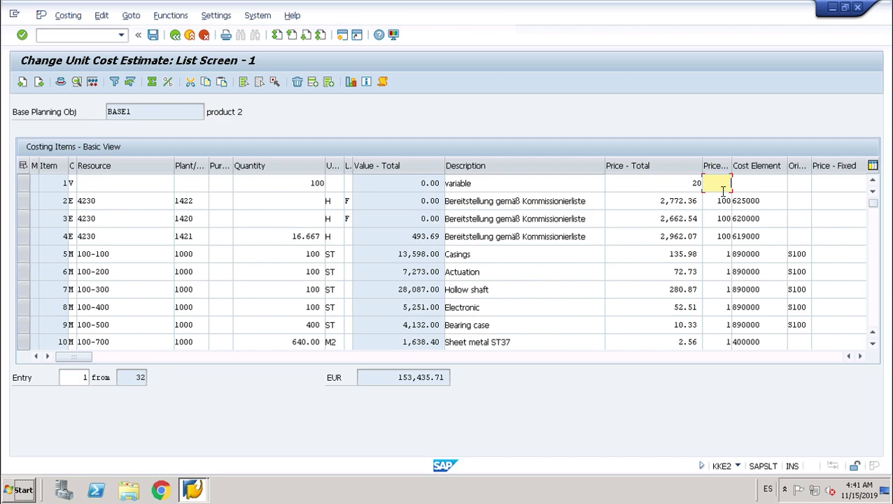
pyautogui.write('10')
pyautogui.click(752, 186)
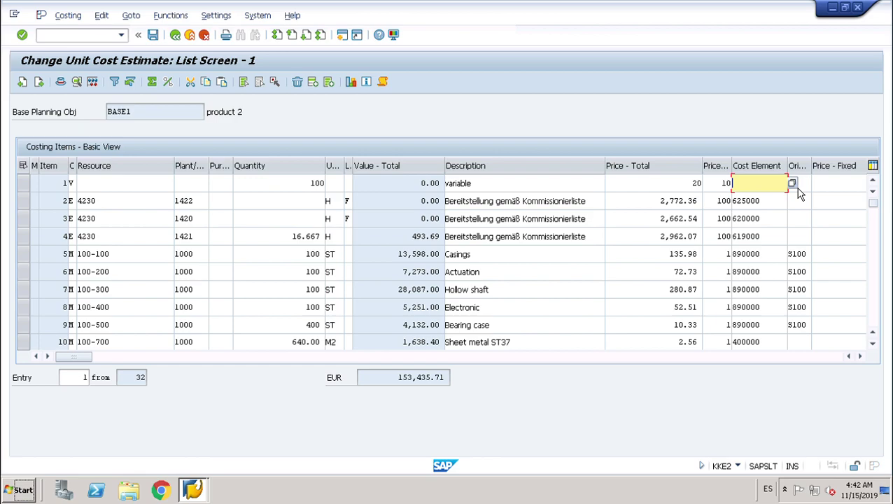
# Give variable item 1 cost element 400000 and recalculate it to a value of 200.00.
pyautogui.click(793, 185)
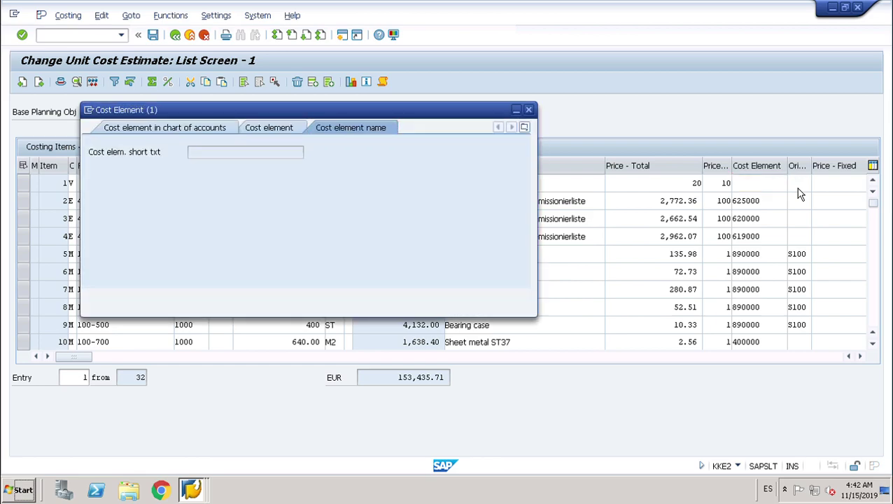
pyautogui.click(529, 109)
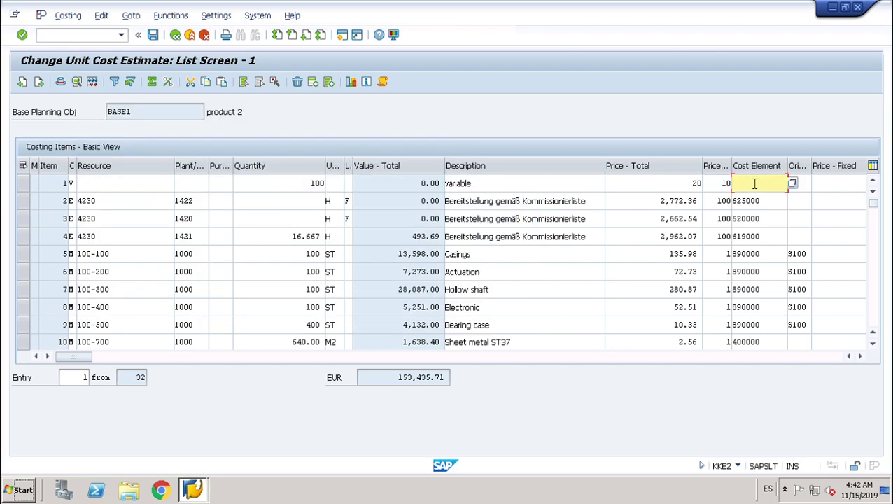
pyautogui.write('40000')
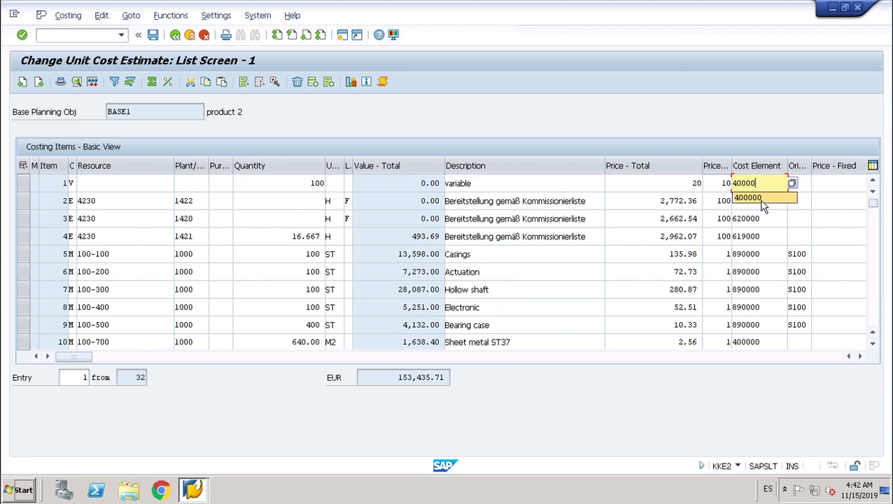
pyautogui.click(762, 200)
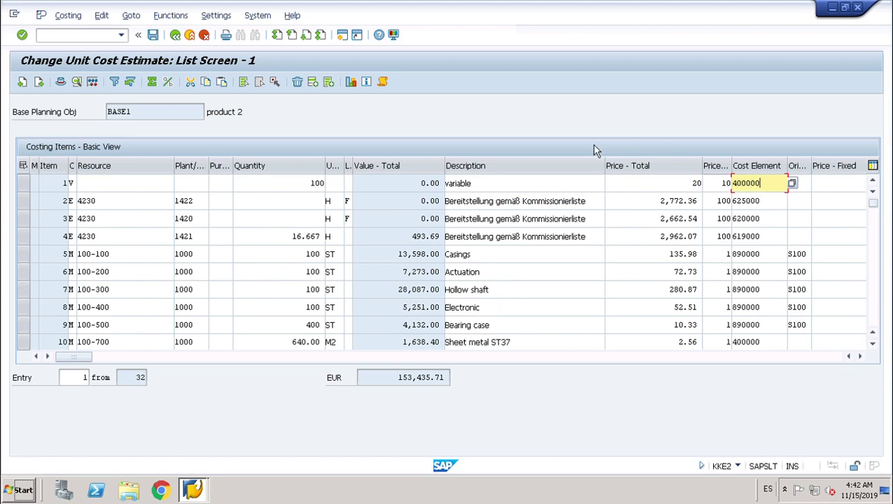
pyautogui.press('Return')
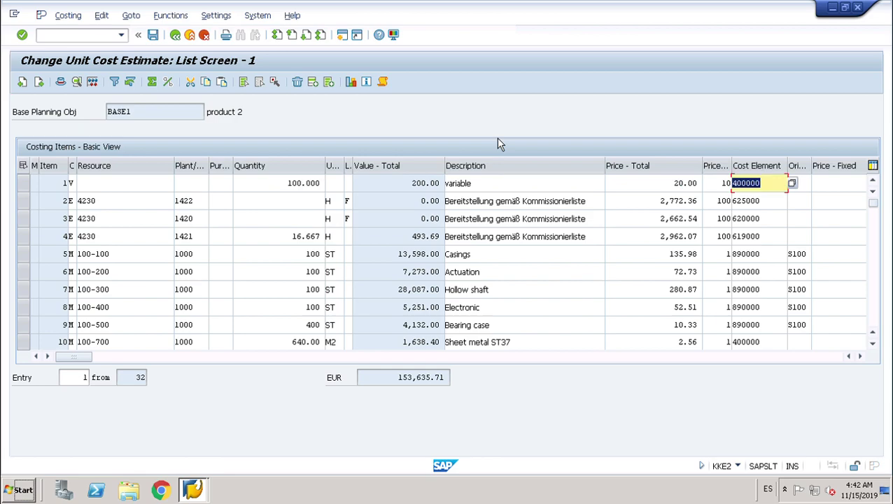
# Change item 1's price to 10,000.00 per 10, bringing BASE1's total to 253,435.71 EUR.
pyautogui.click(686, 184)
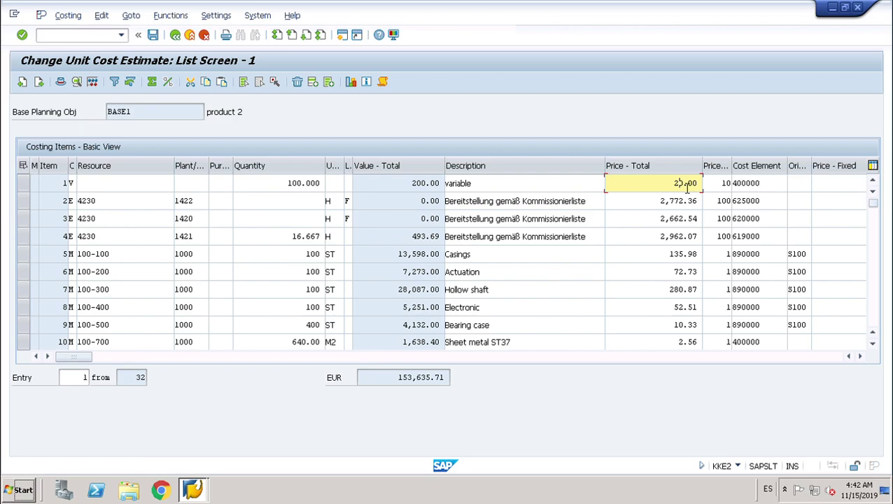
pyautogui.press('BackSpace')
pyautogui.write('5')
pyautogui.write('000')
pyautogui.write('0')
pyautogui.press('Return')
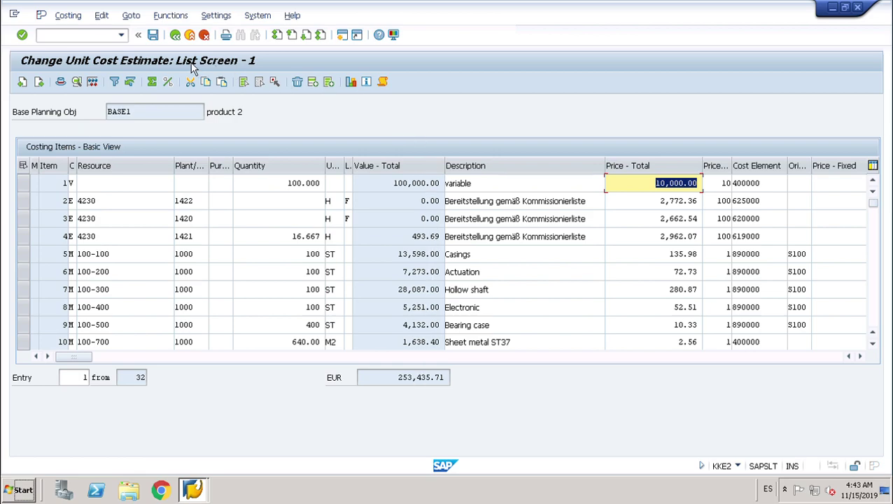
# Save BASE1's cost estimate, then leave the master data screen and confirm saving BASE1.
pyautogui.click(161, 41)
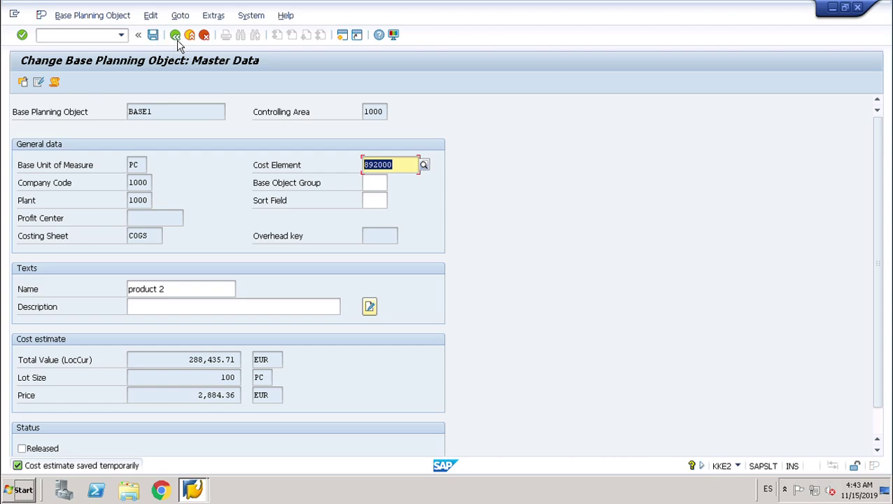
pyautogui.click(179, 39)
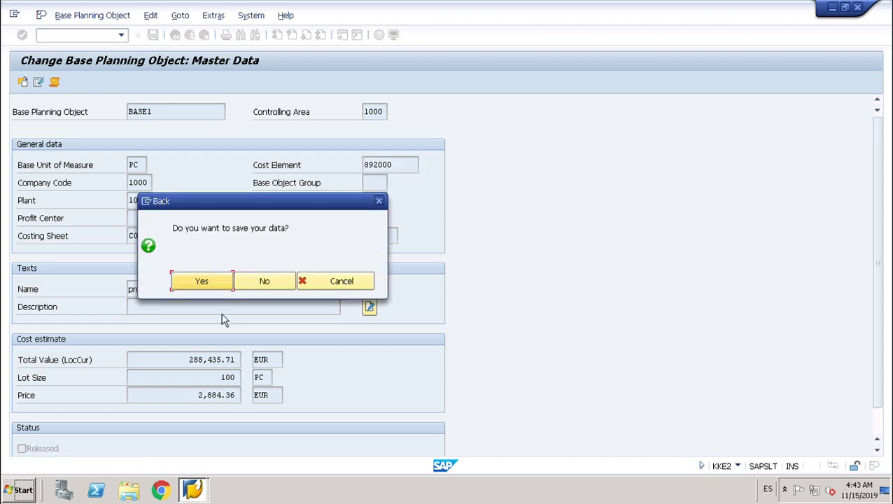
pyautogui.click(201, 282)
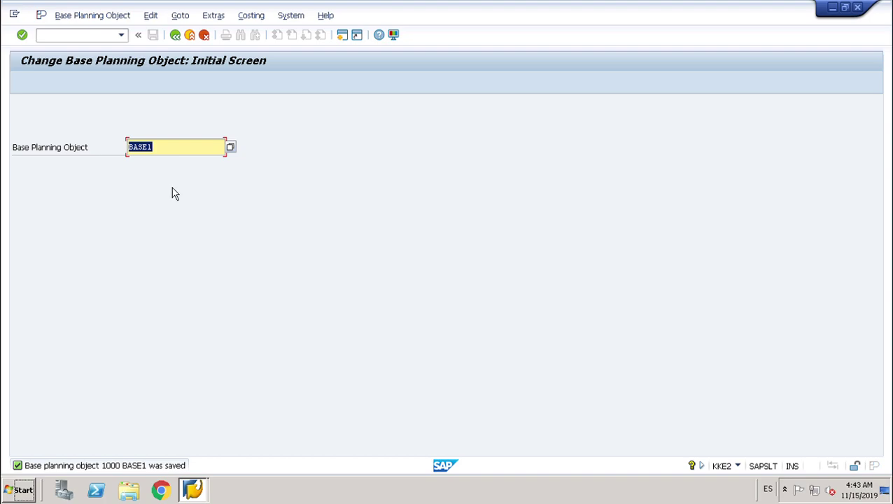
# Go back from the Change Base Planning Object initial screen to SAP Easy Access.
pyautogui.click(175, 35)
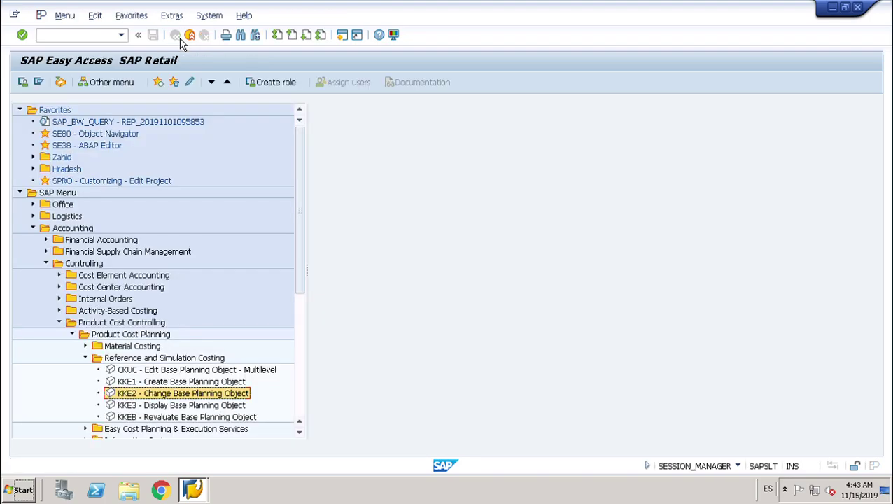